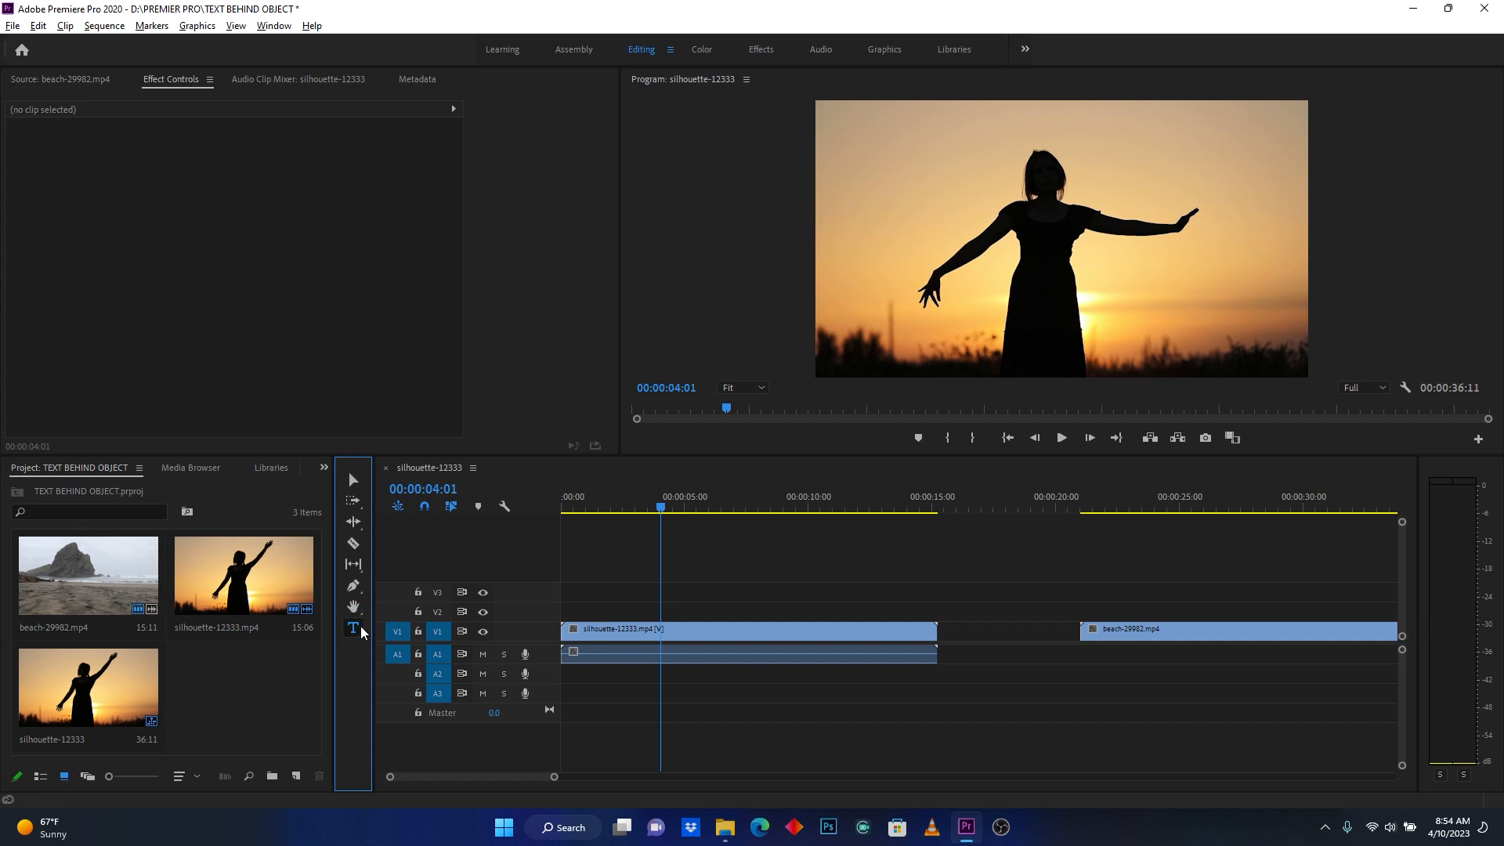
# - Add the text SUNSET over the silhouette video near the woman's outstretched arm
pyautogui.click(922, 243)
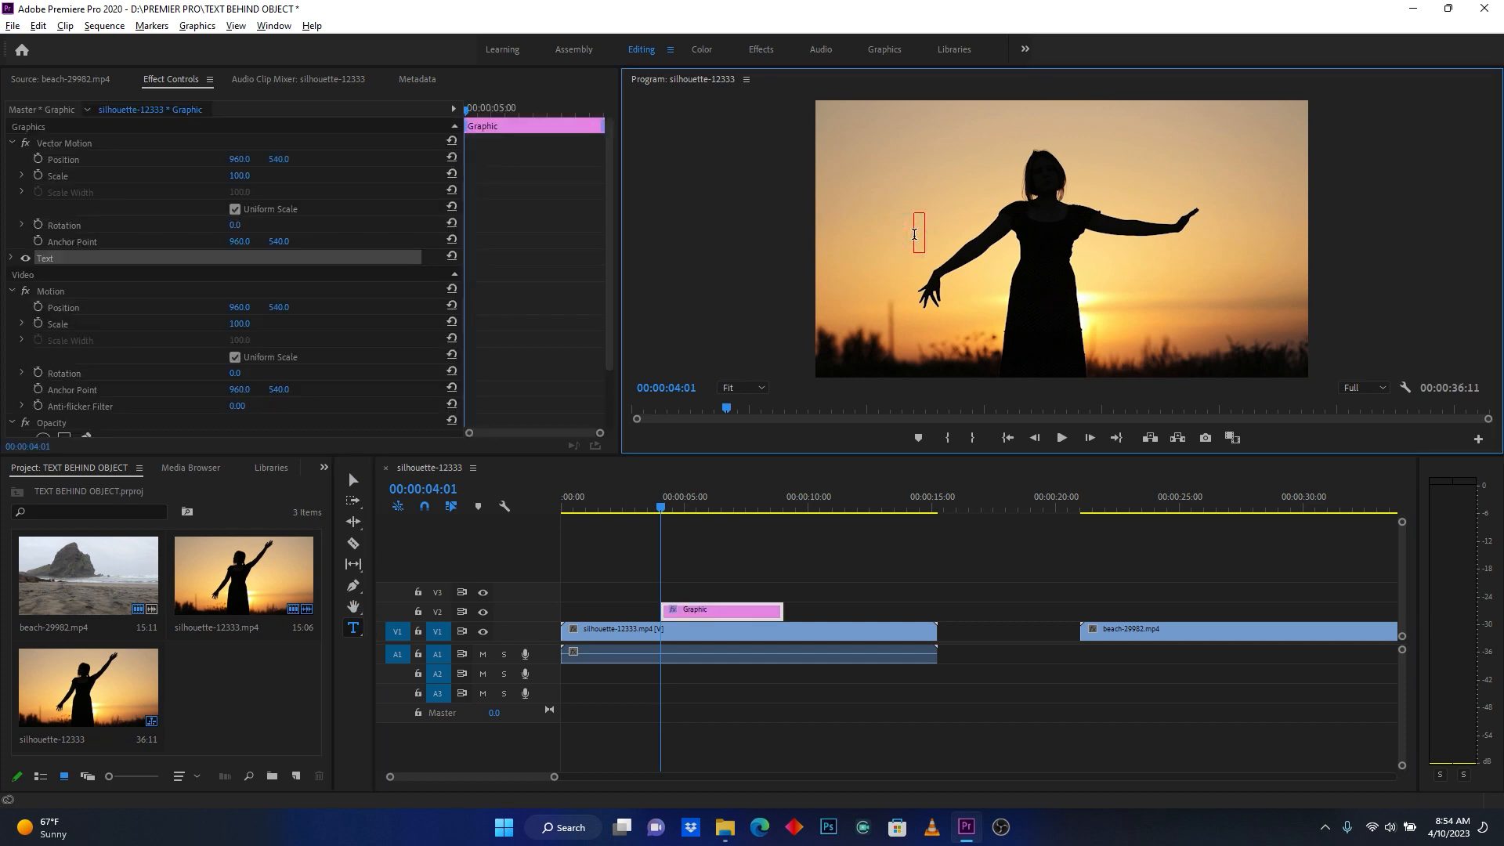
pyautogui.write('SUN')
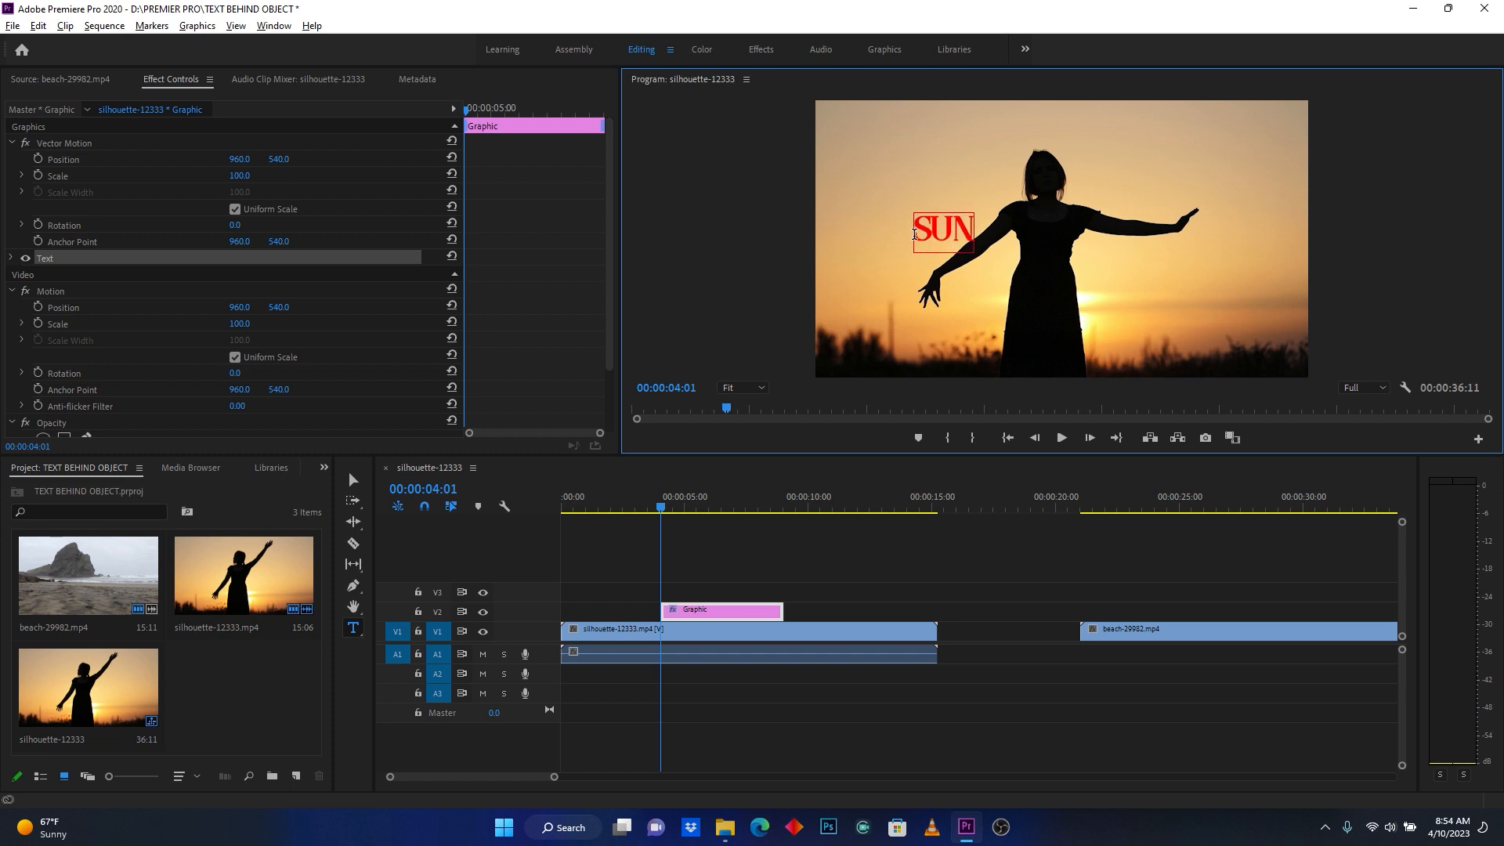
pyautogui.write('SET')
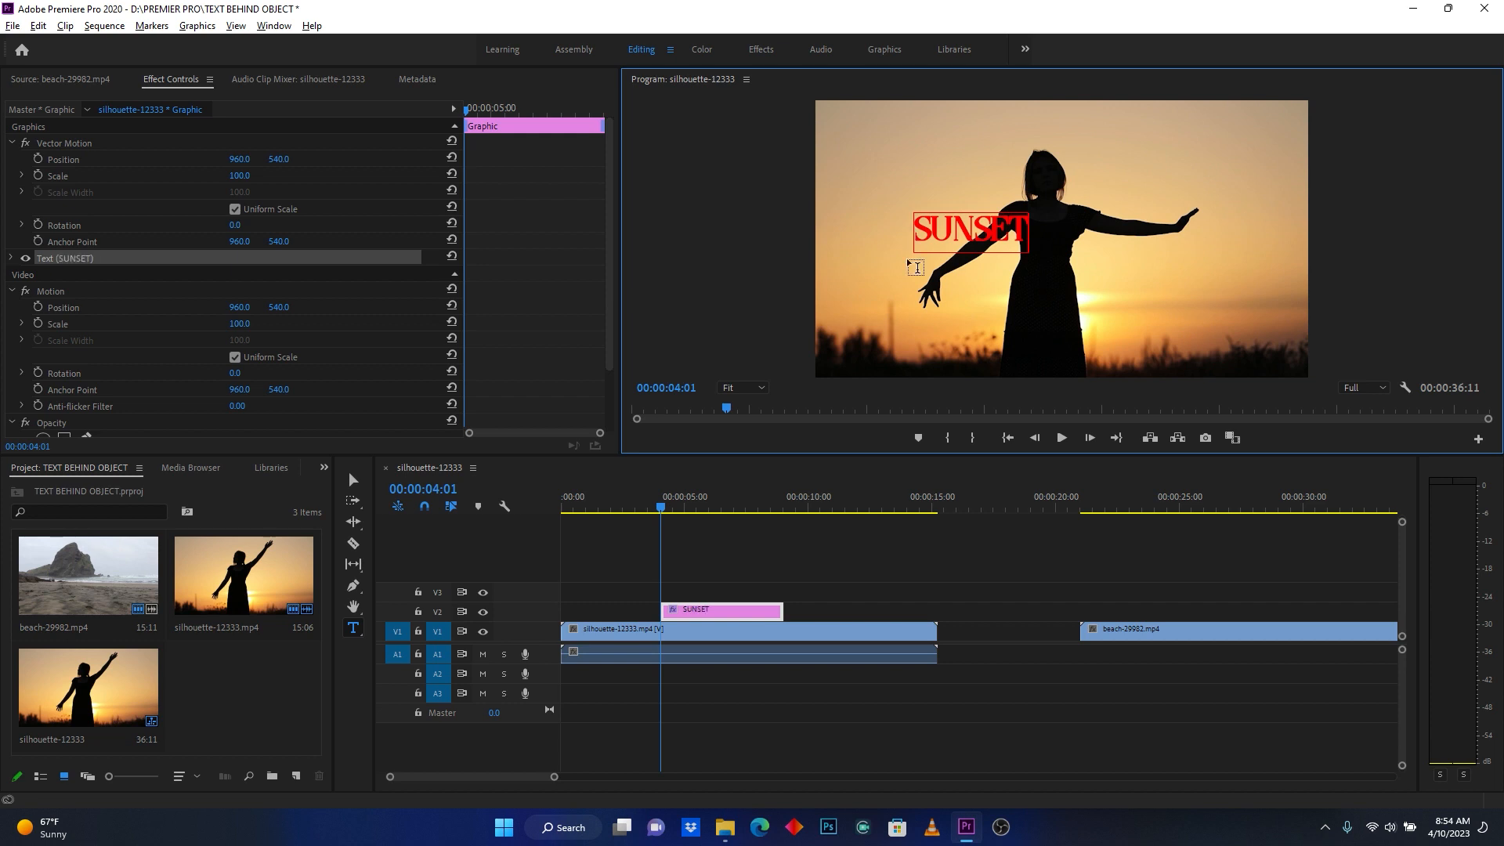
# - Change the font of the whole SUNSET text to a Black Lives
pyautogui.hotkey('ctrl', 'a')
pyautogui.click(12, 258)
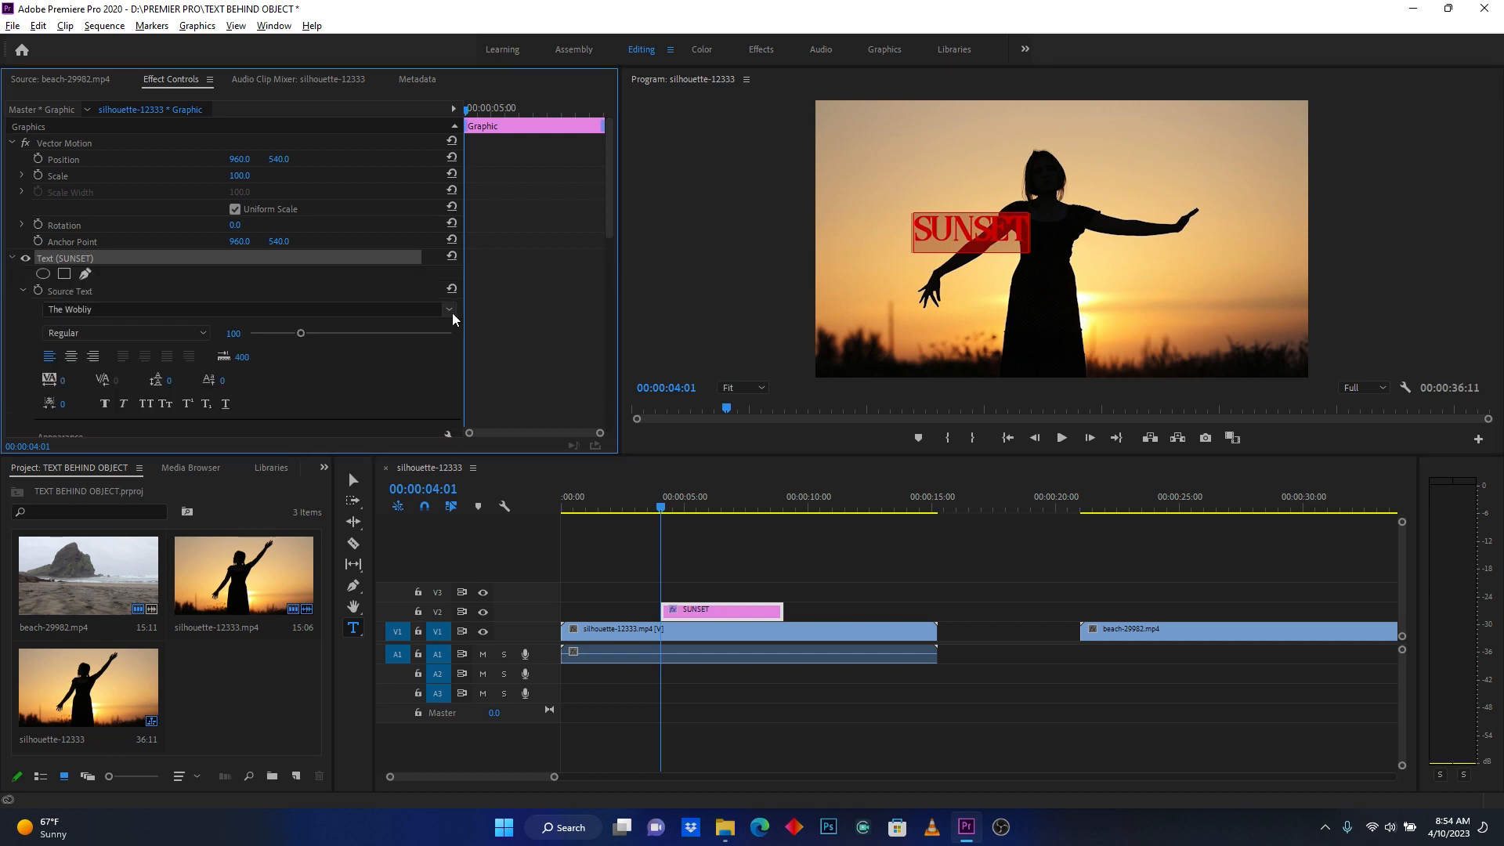
pyautogui.click(449, 309)
pyautogui.scroll(3, 326, 533)
pyautogui.scroll(10, 326, 532)
pyautogui.moveTo(325, 453); pyautogui.dragTo(315, 371)
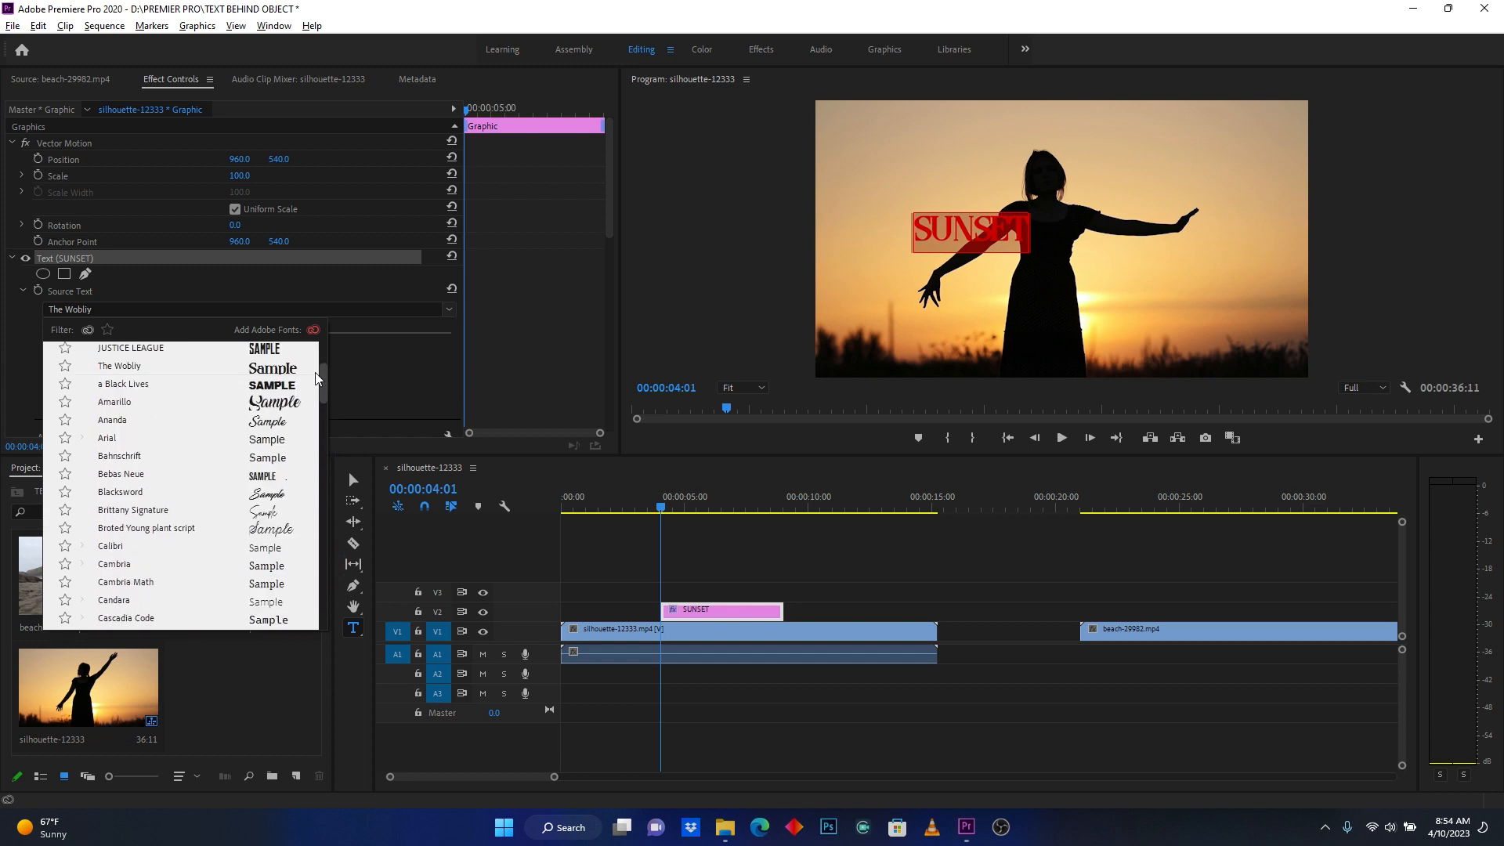
pyautogui.click(312, 384)
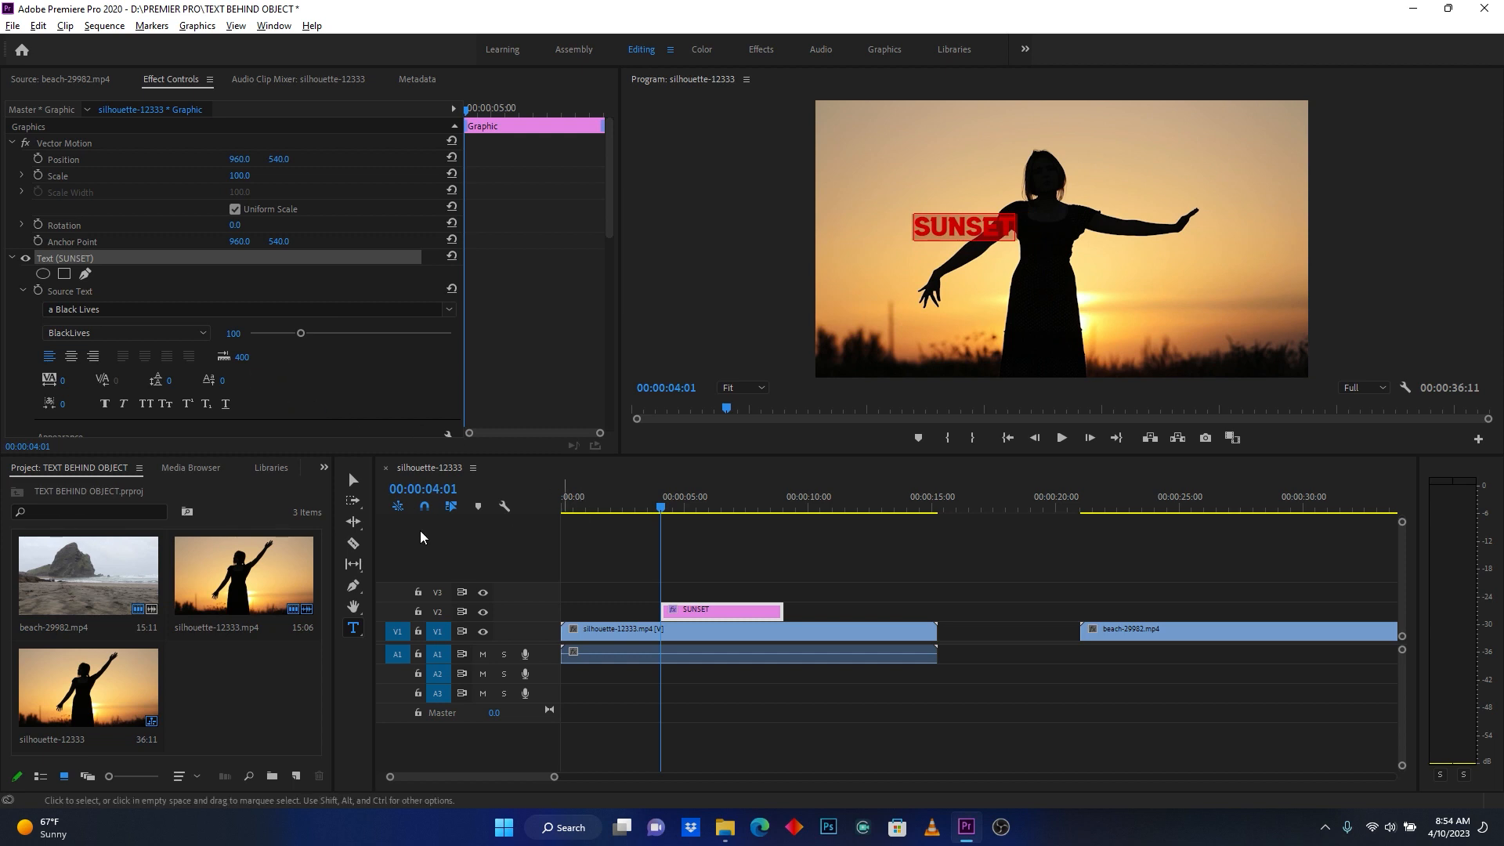
# - Enlarge the SUNSET text and centre it across the woman's silhouette, and extend its clip to span the full silhouette-12333.mp4 clip
pyautogui.click(353, 479)
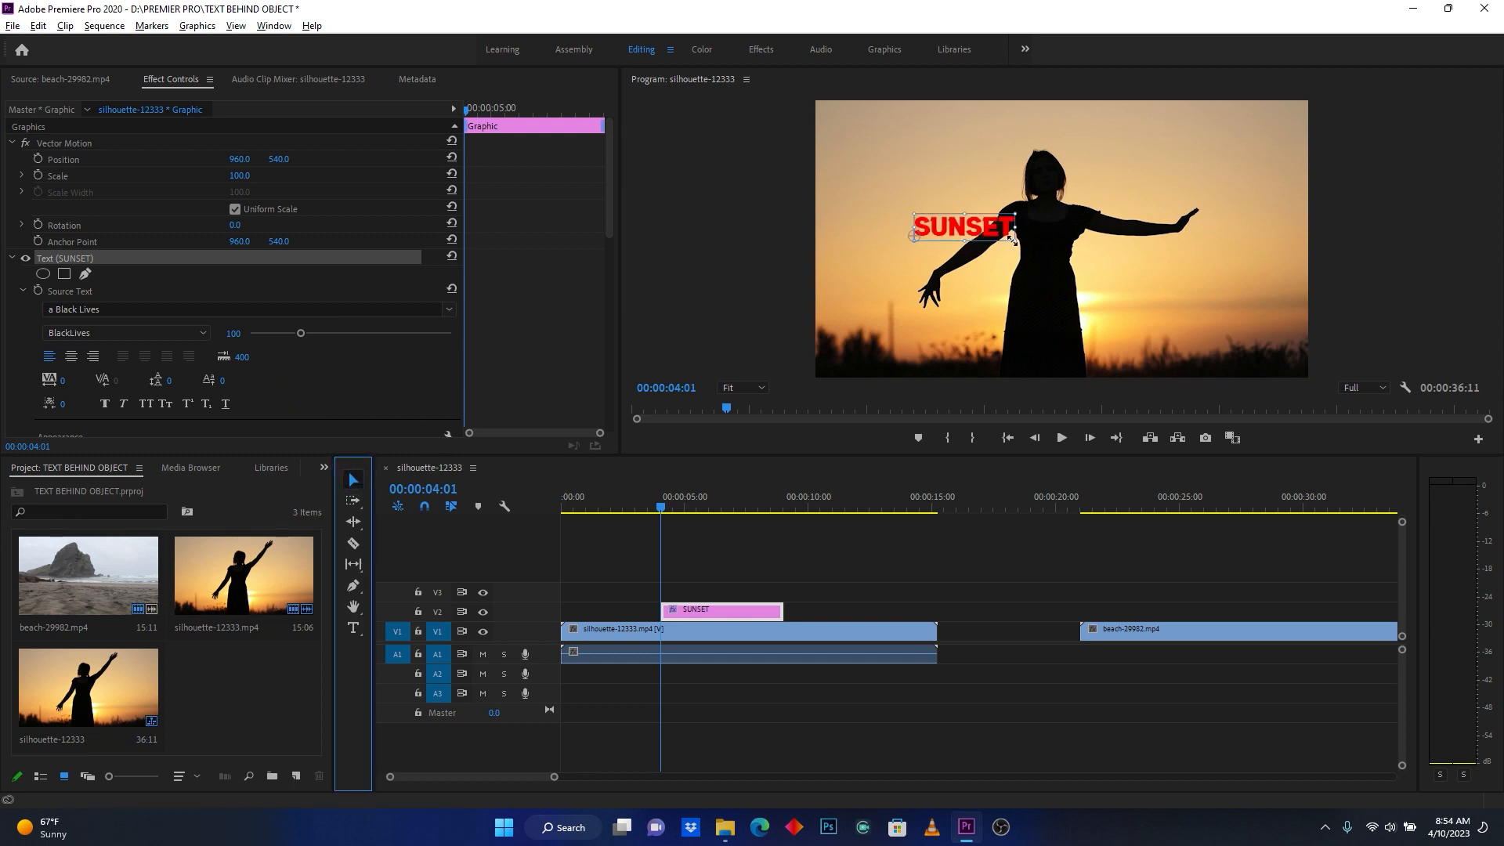
pyautogui.moveTo(1013, 238); pyautogui.dragTo(1209, 286)
pyautogui.moveTo(1122, 195); pyautogui.dragTo(1115, 225)
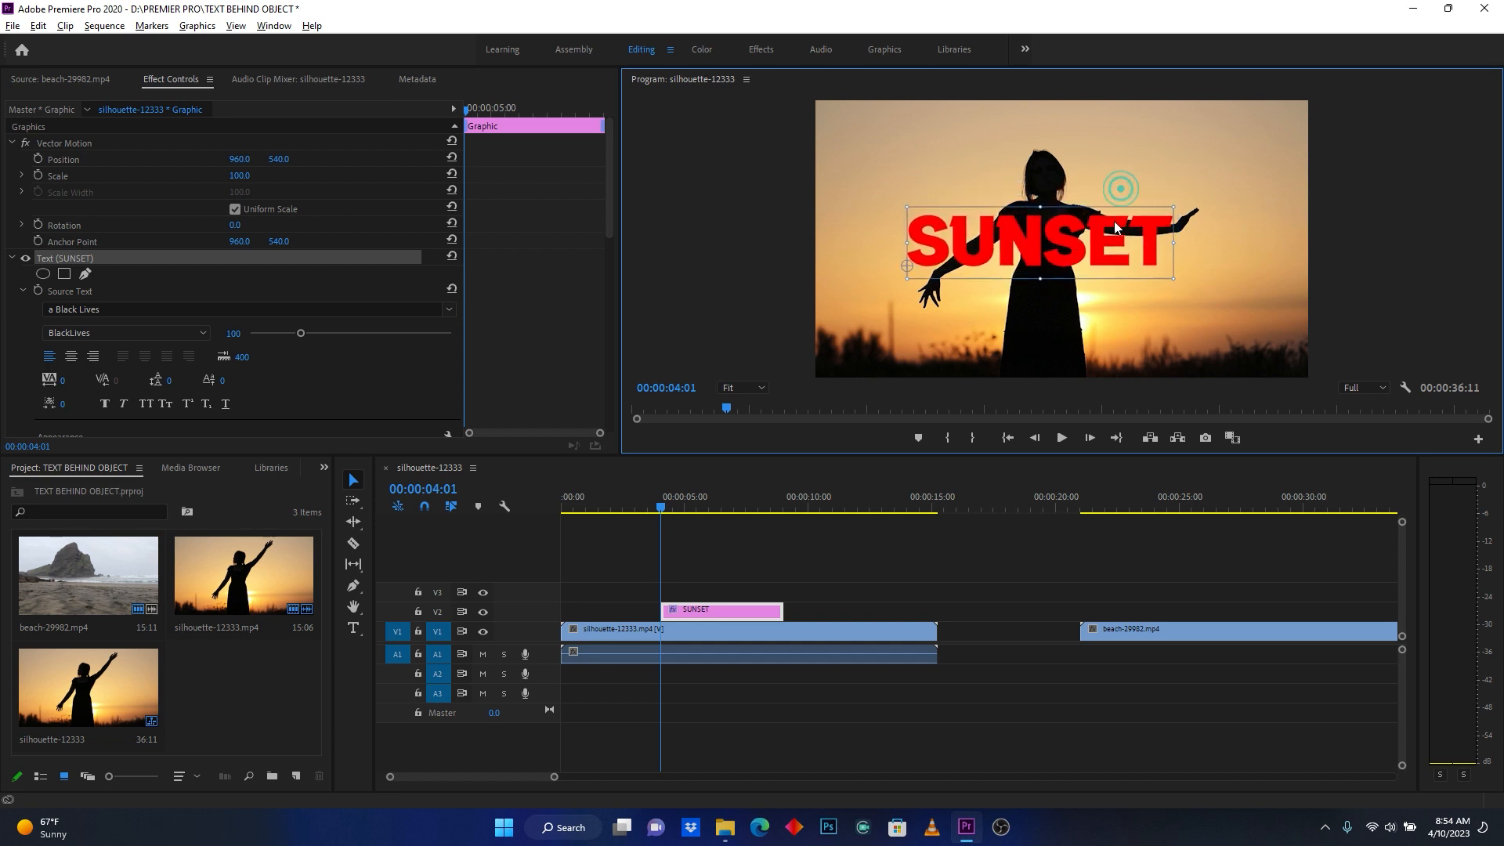
pyautogui.moveTo(1172, 280)
pyautogui.mouseDown()
pyautogui.moveTo(1213, 292)
pyautogui.moveTo(1196, 267)
pyautogui.moveTo(1183, 272)
pyautogui.mouseUp()
pyautogui.click(1246, 252)
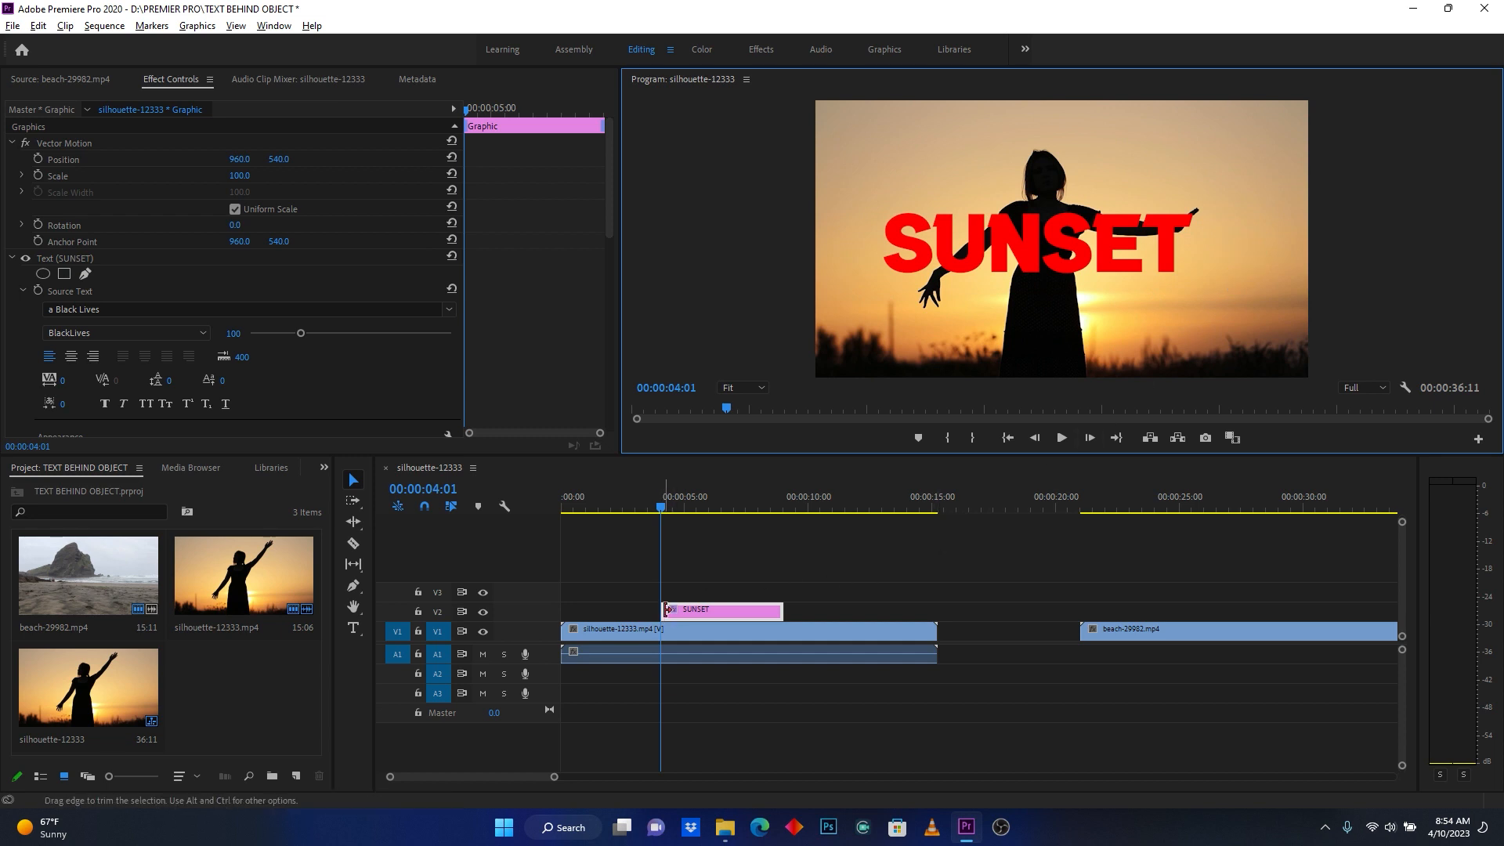
pyautogui.moveTo(665, 611); pyautogui.dragTo(561, 611)
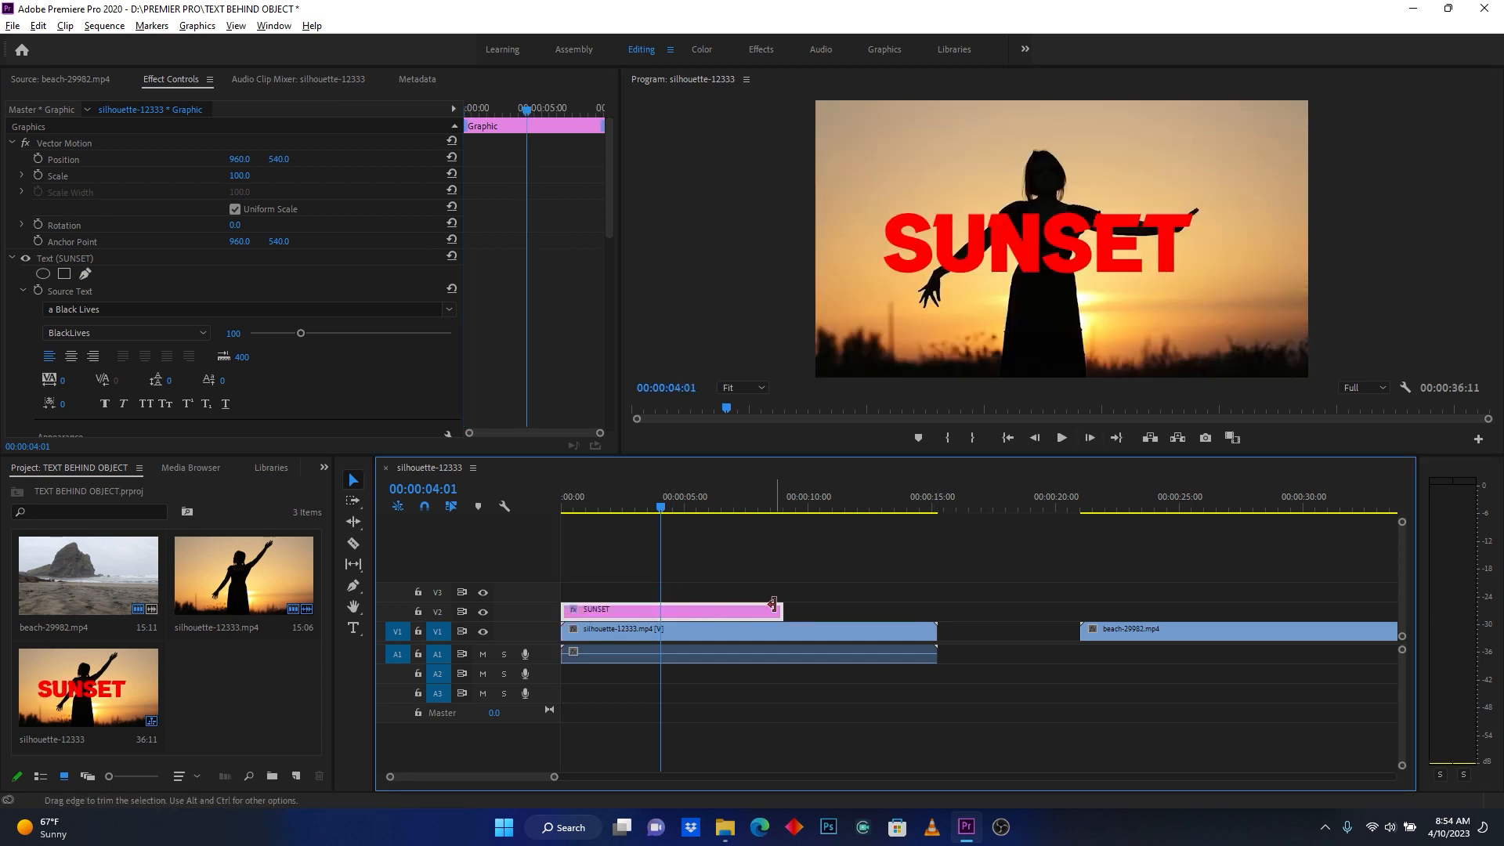
pyautogui.moveTo(781, 611); pyautogui.dragTo(936, 610)
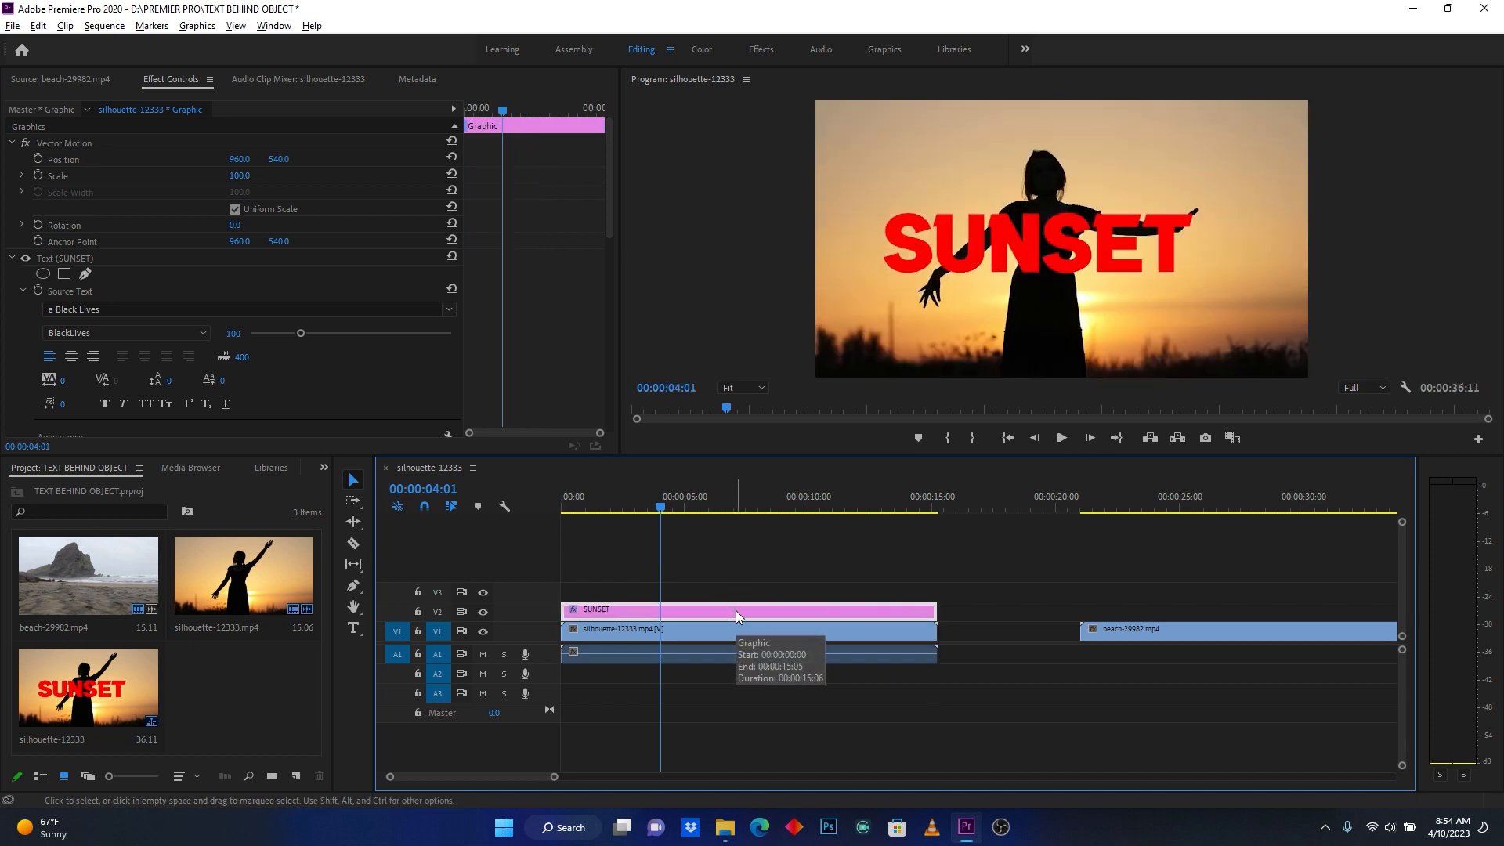
# - Set the SUNSET graphic's opacity blend mode to Darken
pyautogui.click(172, 80)
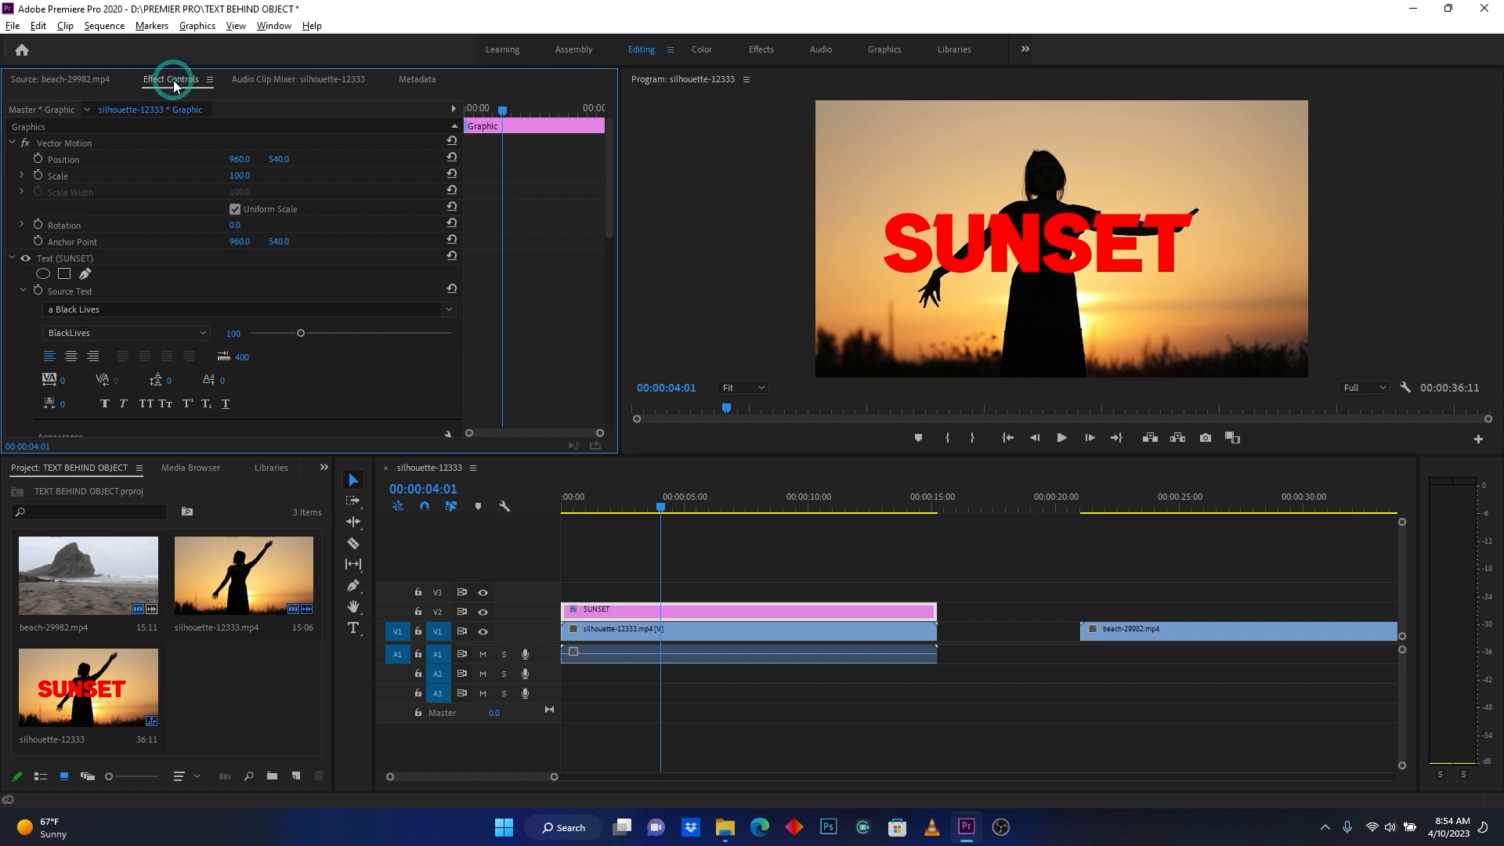
pyautogui.scroll(-5, 210, 133)
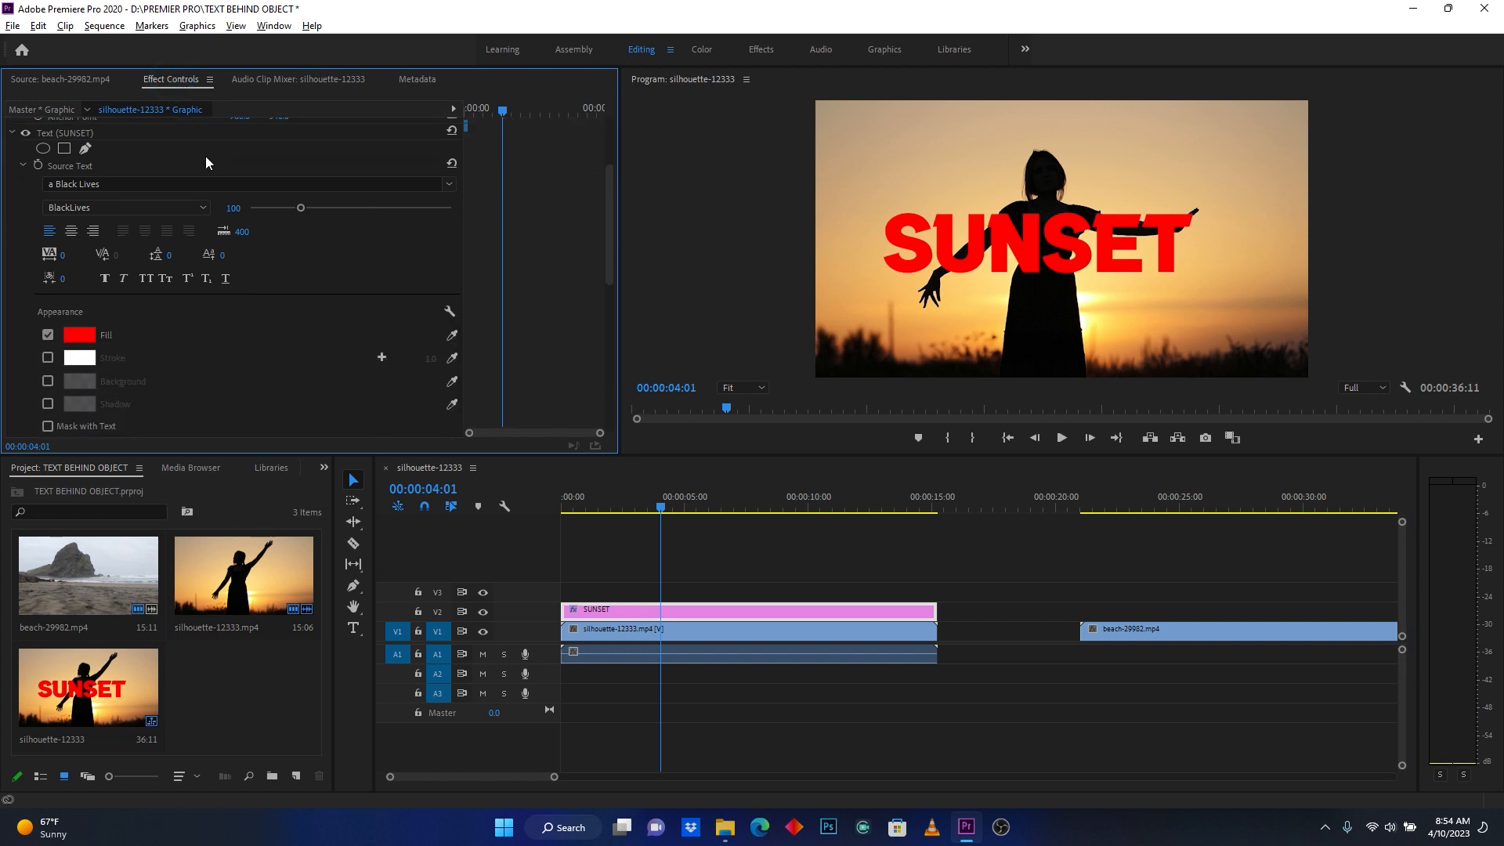
pyautogui.scroll(-6, 186, 195)
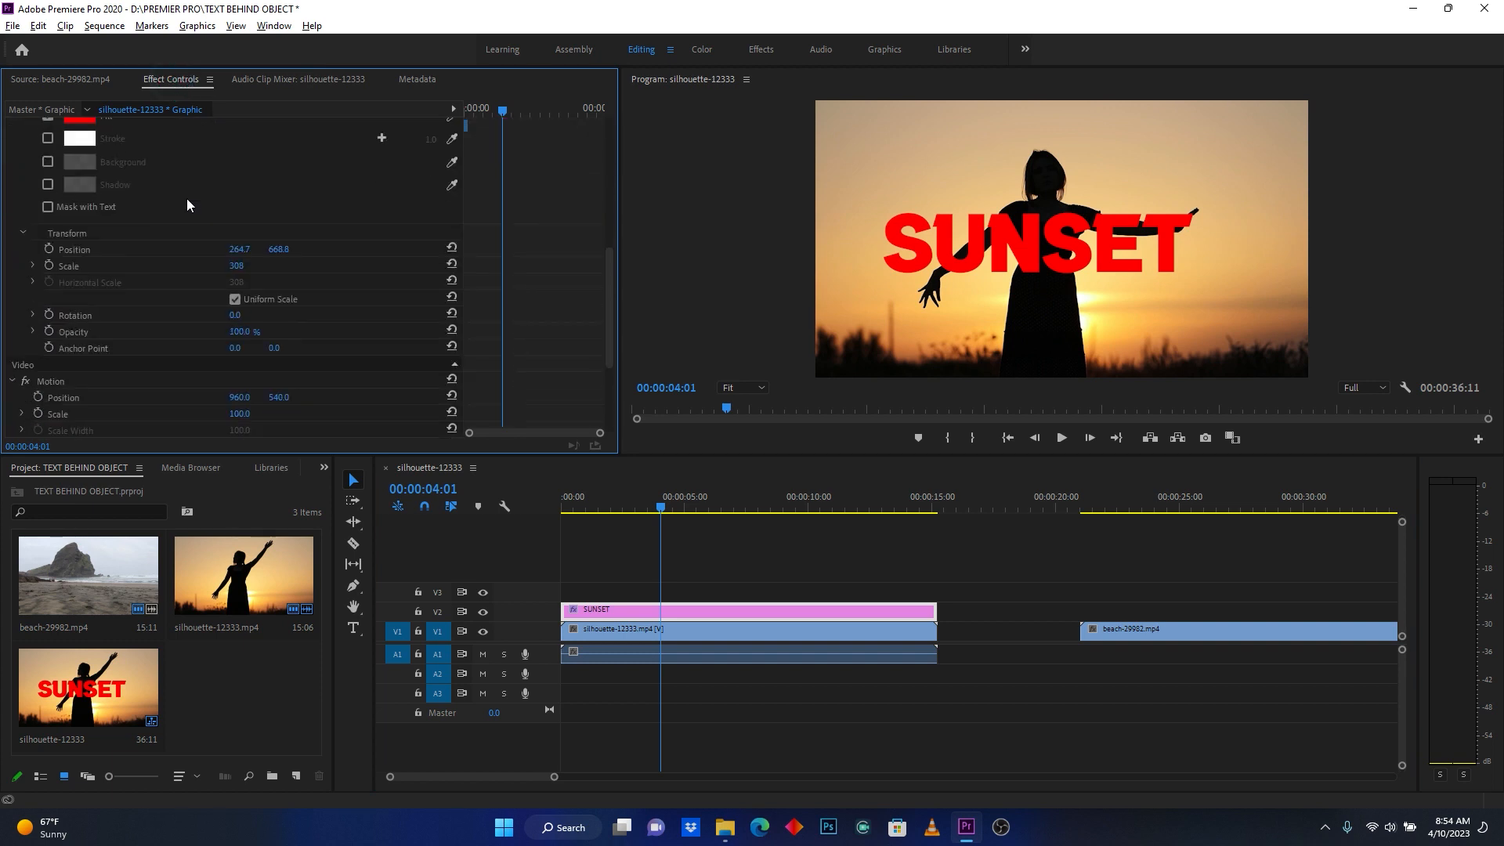
pyautogui.scroll(-3, 187, 200)
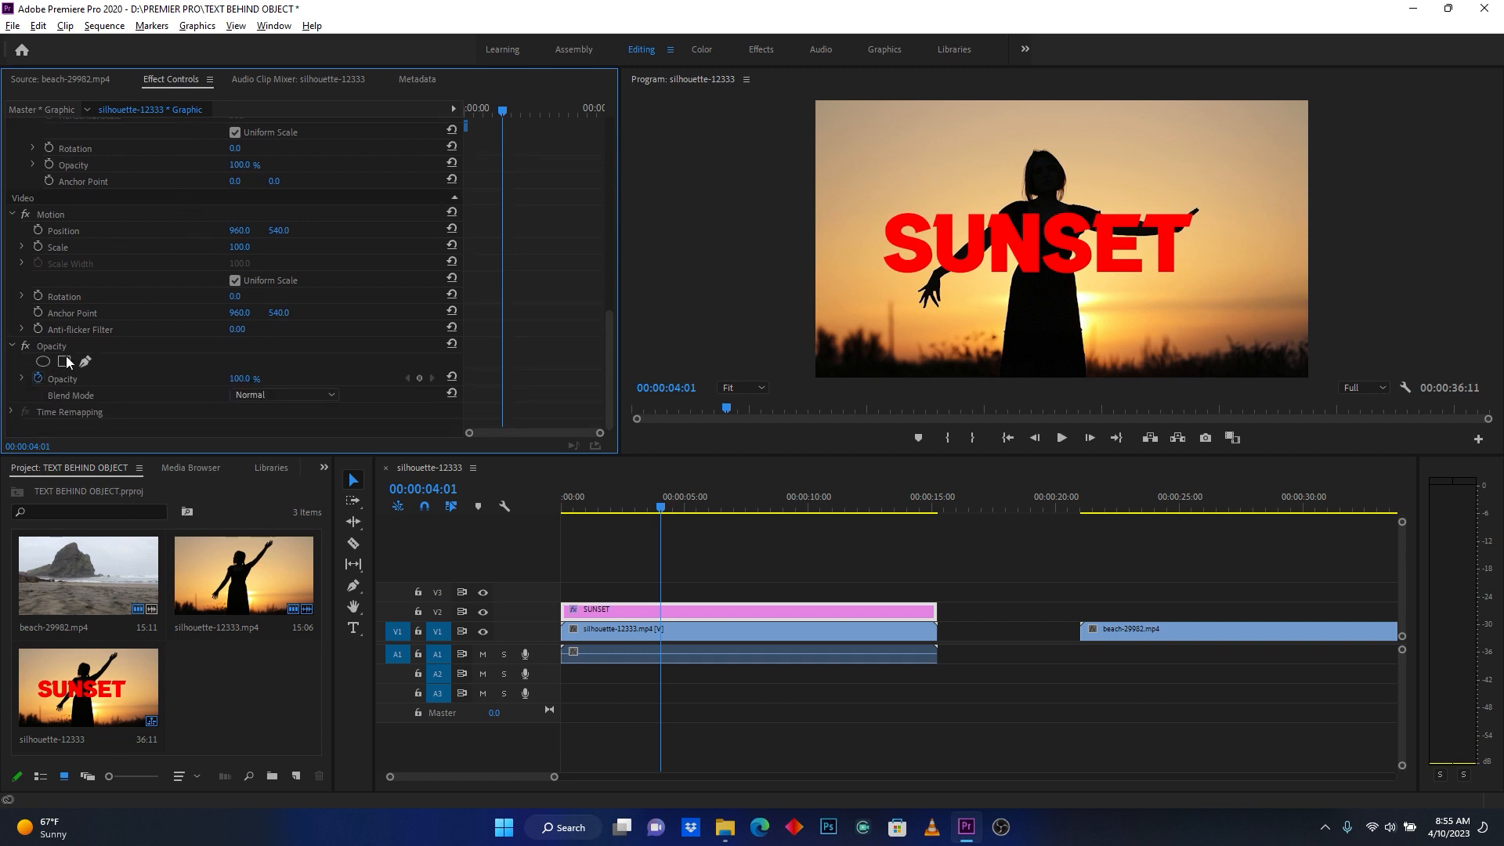
pyautogui.click(55, 345)
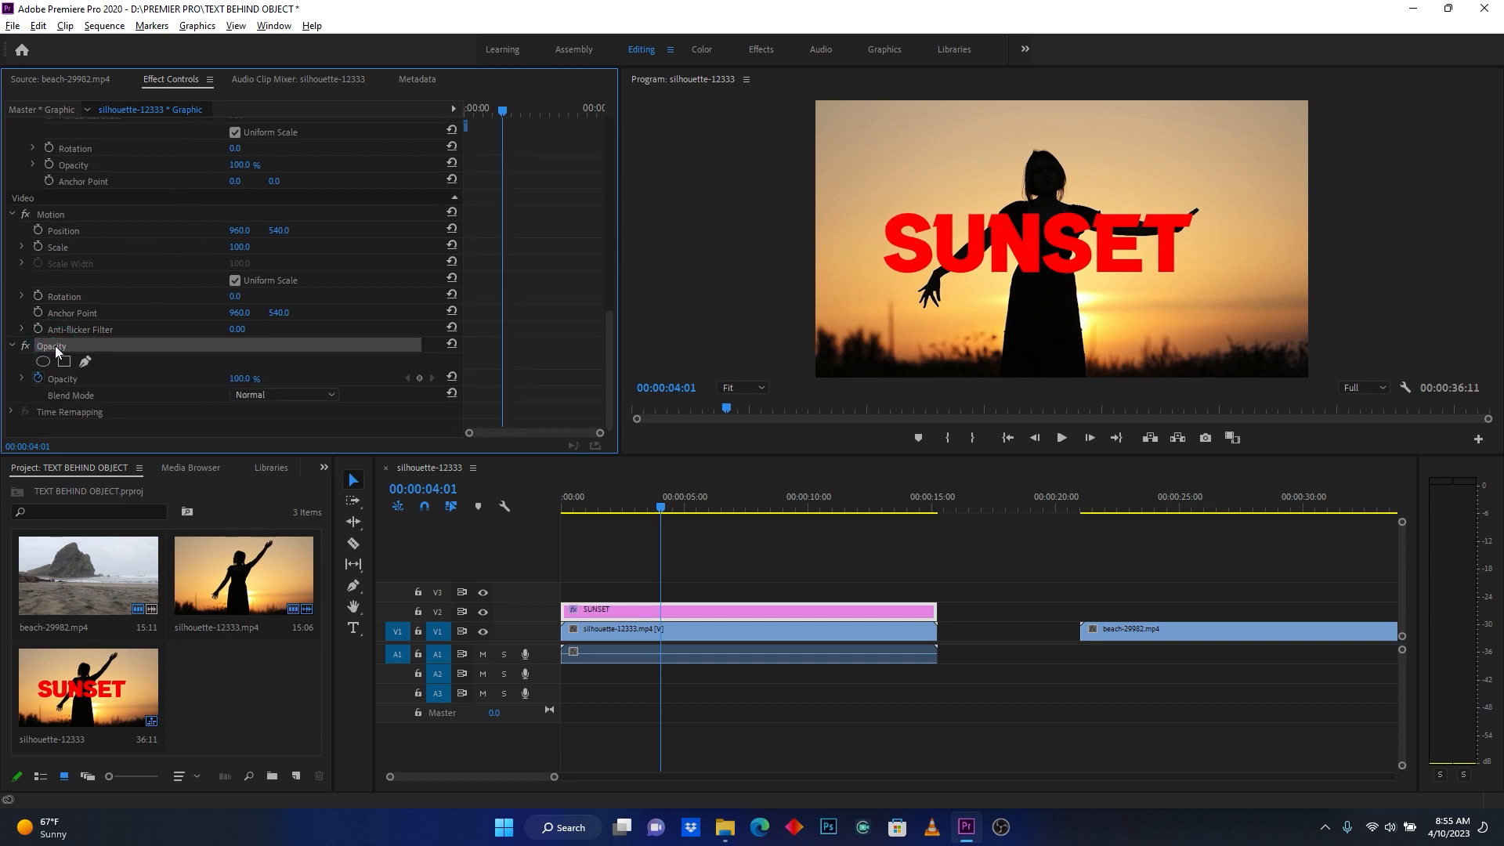
pyautogui.click(91, 396)
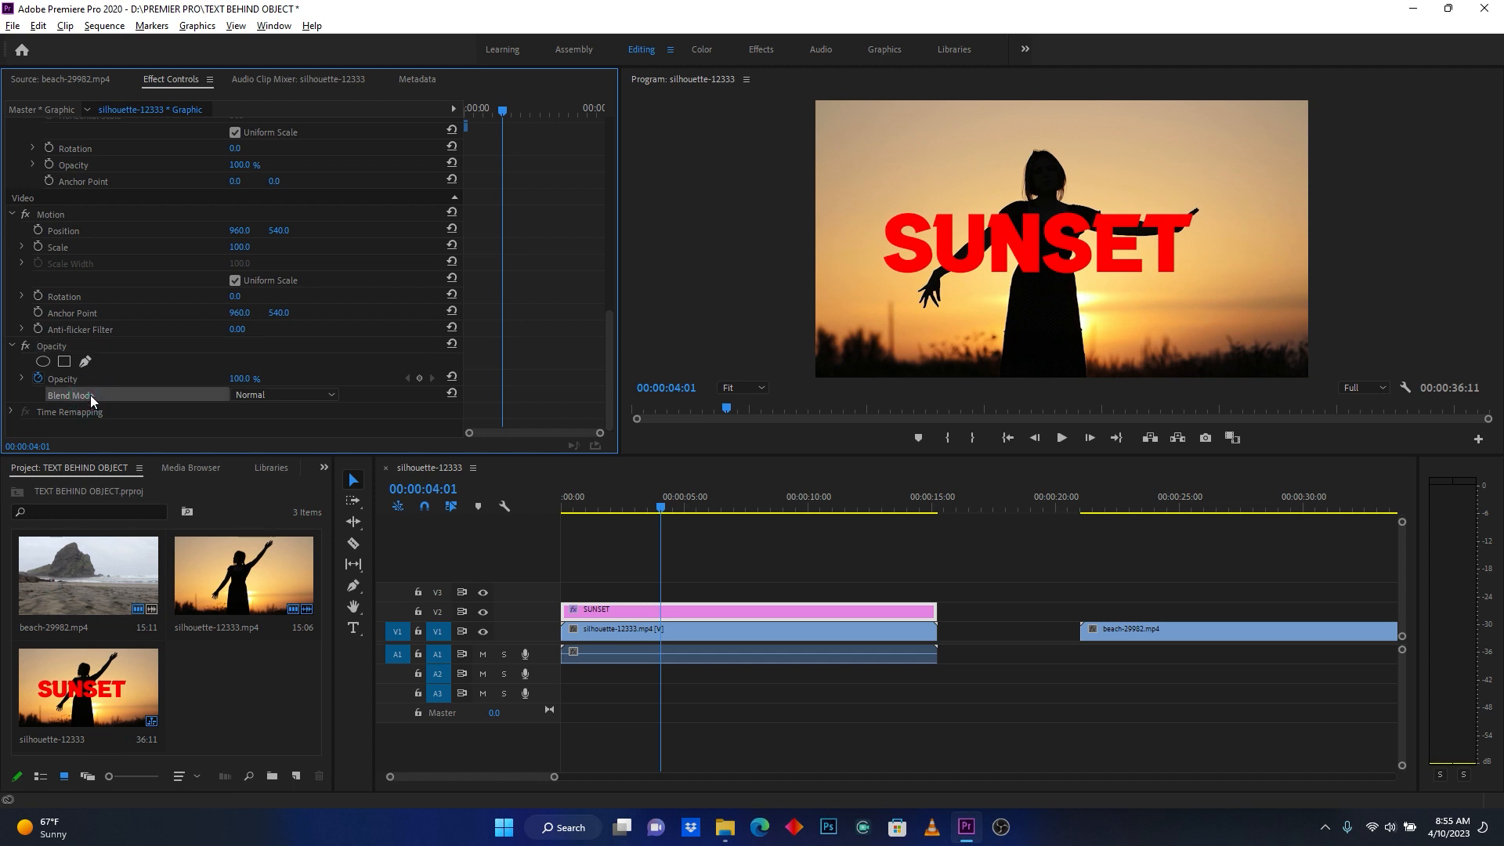
pyautogui.click(257, 397)
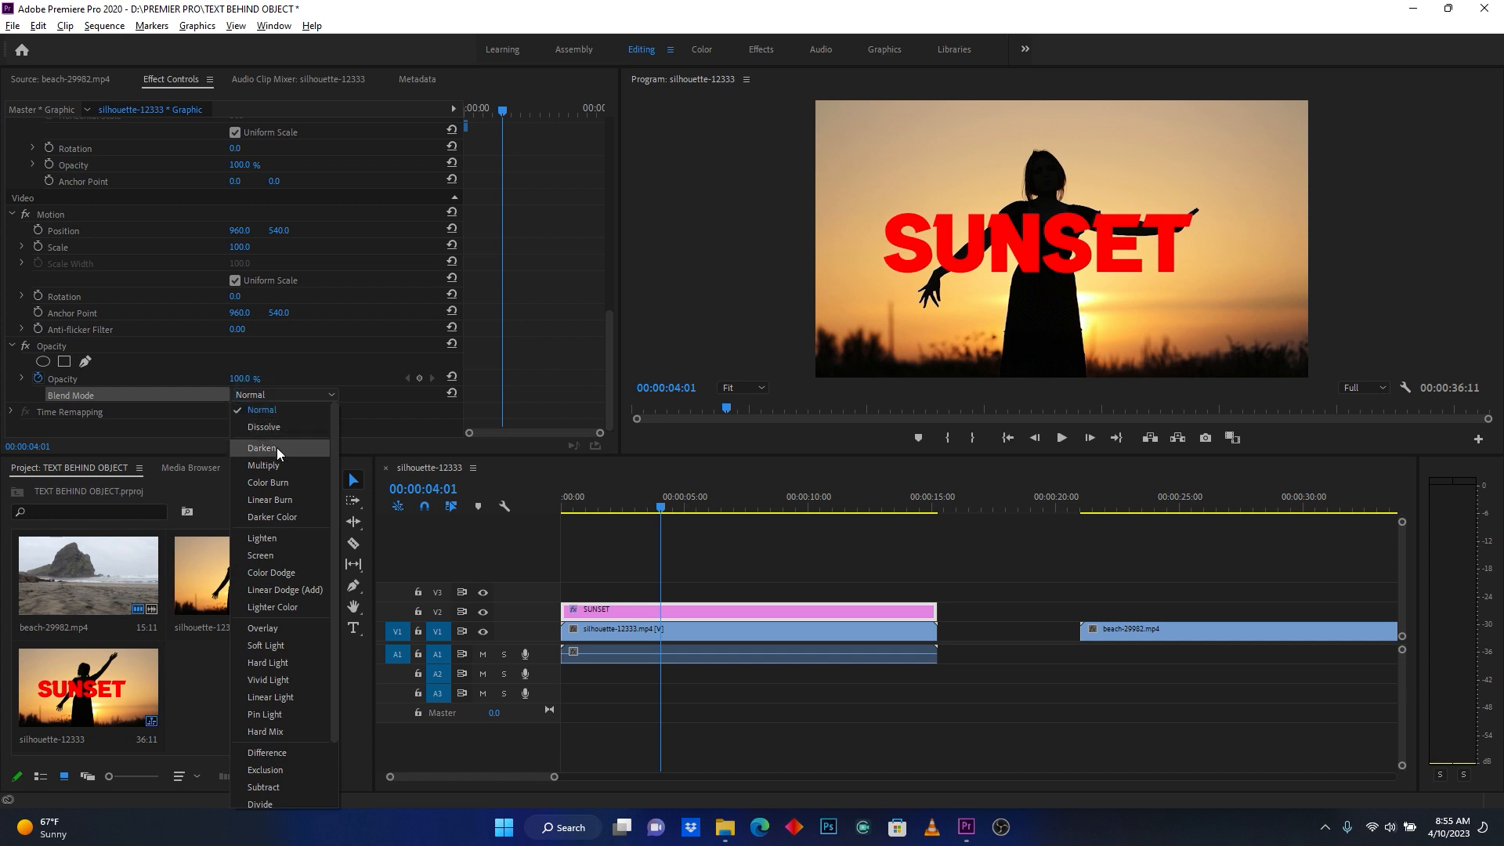
pyautogui.click(276, 448)
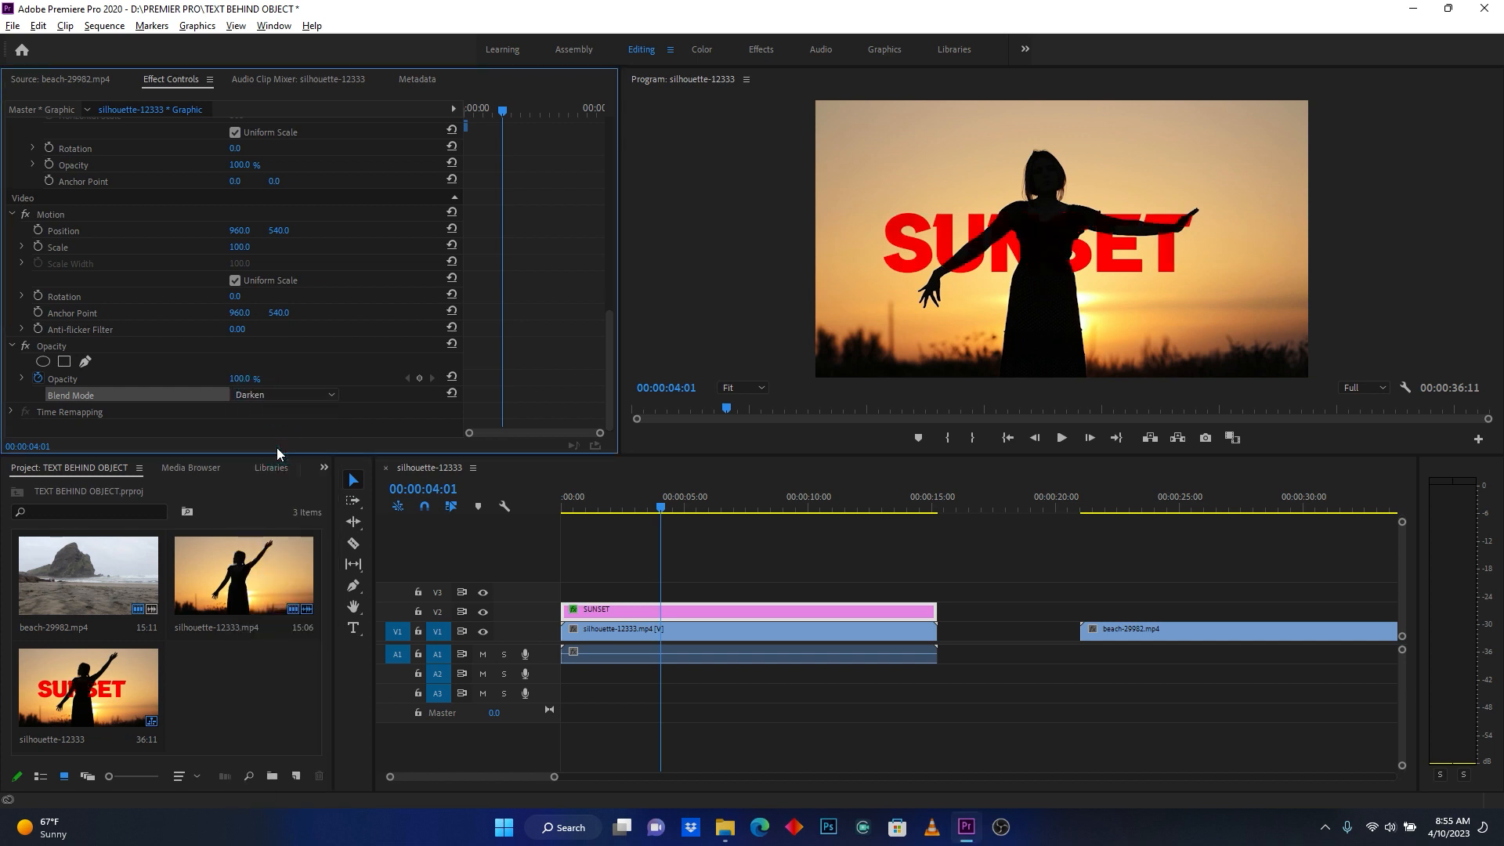
# - Play the sequence from near its start to check the SUNSET text behind the moving silhouette
pyautogui.moveTo(660, 510); pyautogui.dragTo(572, 510)
pyautogui.press('space')
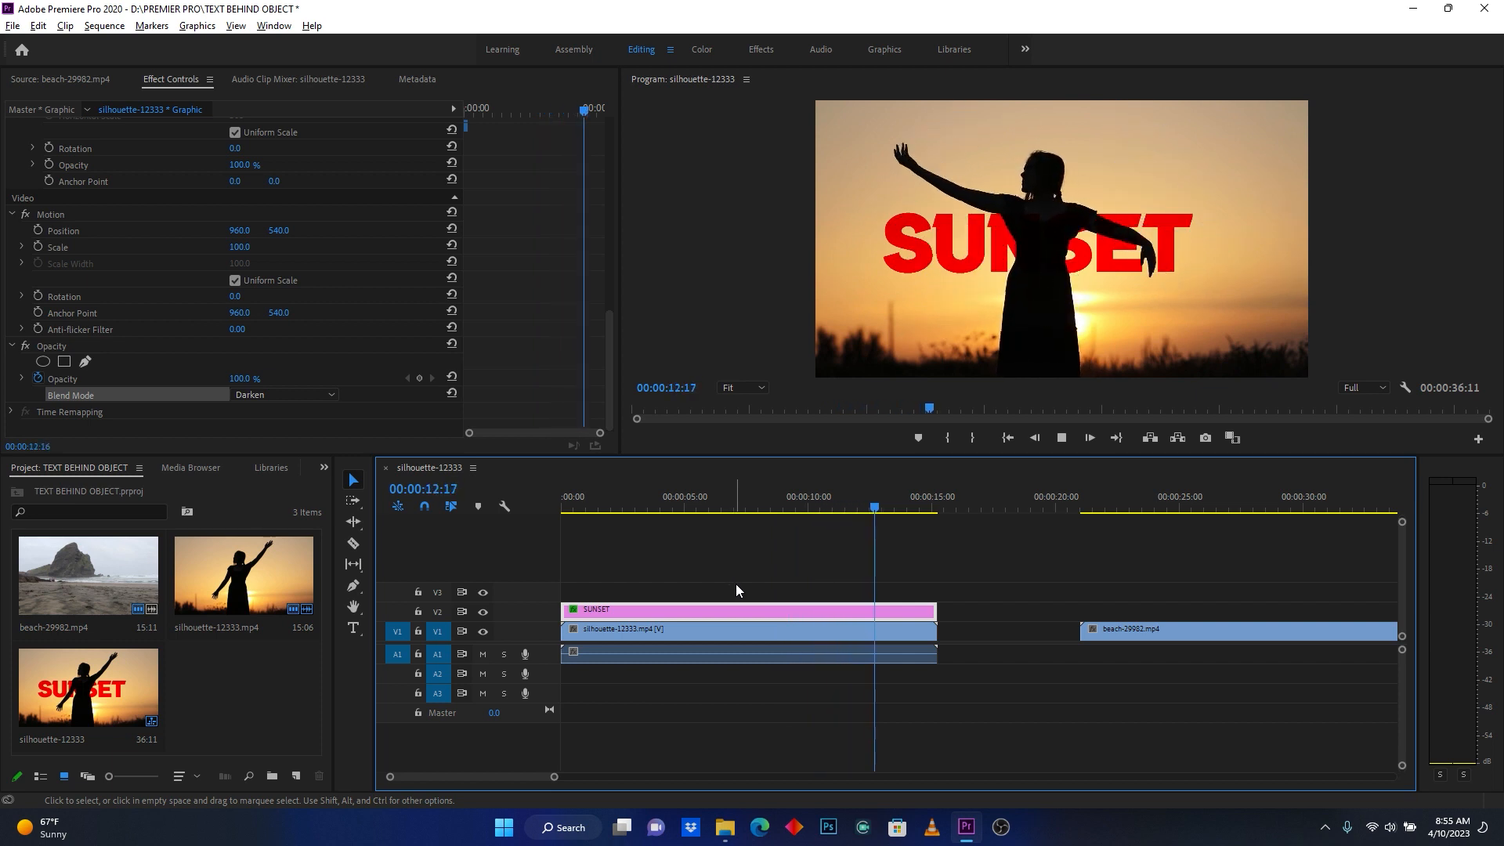
pyautogui.press('space')
# - Move the beach-29982.mp4 clip earlier in the sequence so it starts at about 00:00:17:00
pyautogui.moveTo(553, 777); pyautogui.dragTo(599, 776)
pyautogui.click(811, 507)
pyautogui.moveTo(1007, 635); pyautogui.dragTo(940, 632)
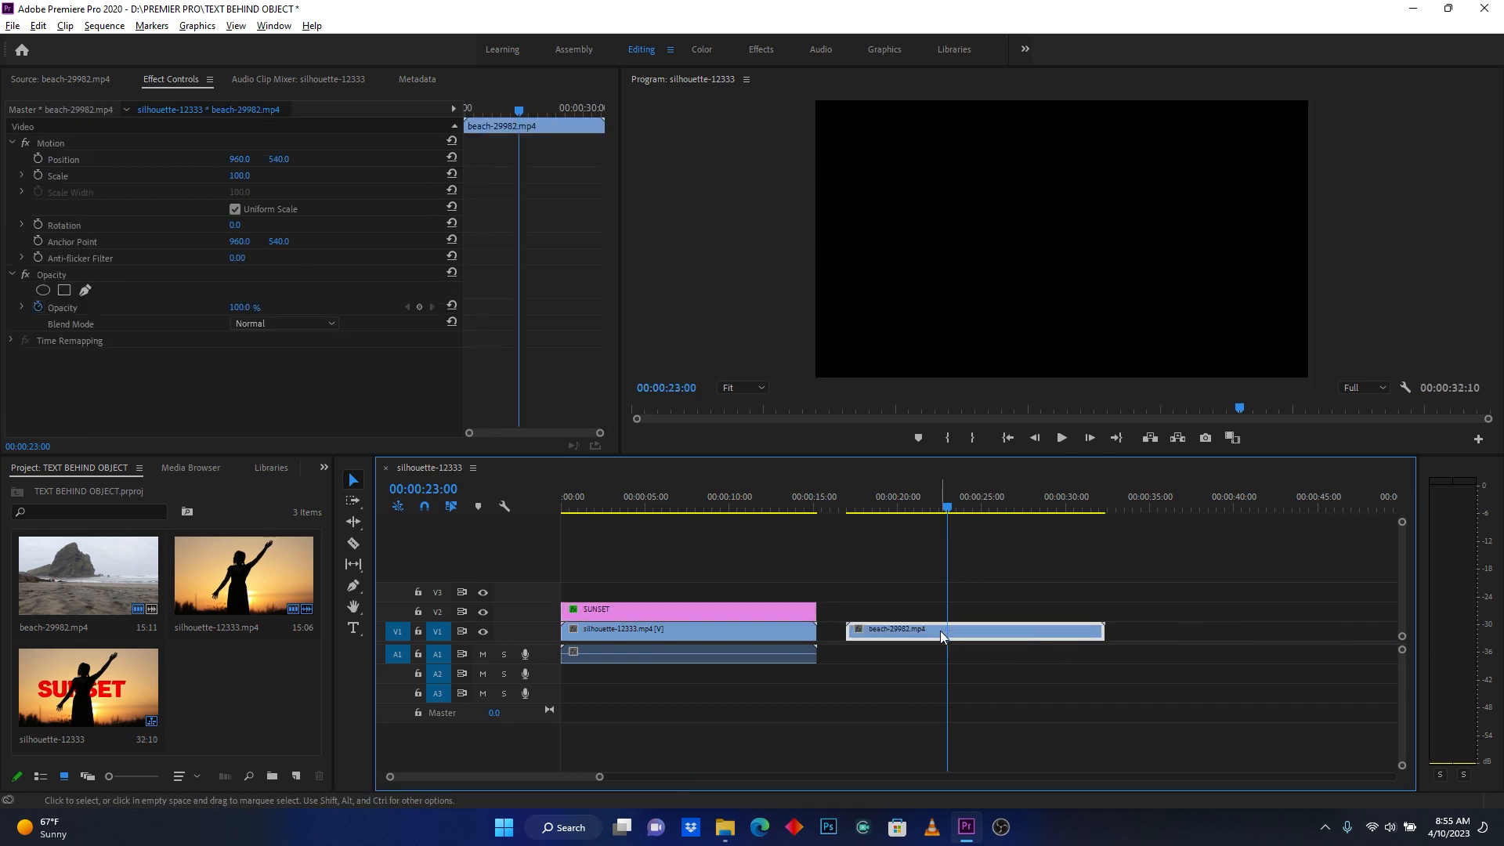
# - Add the text ICELAND over the beach clip at 00:00:19:05
pyautogui.click(885, 502)
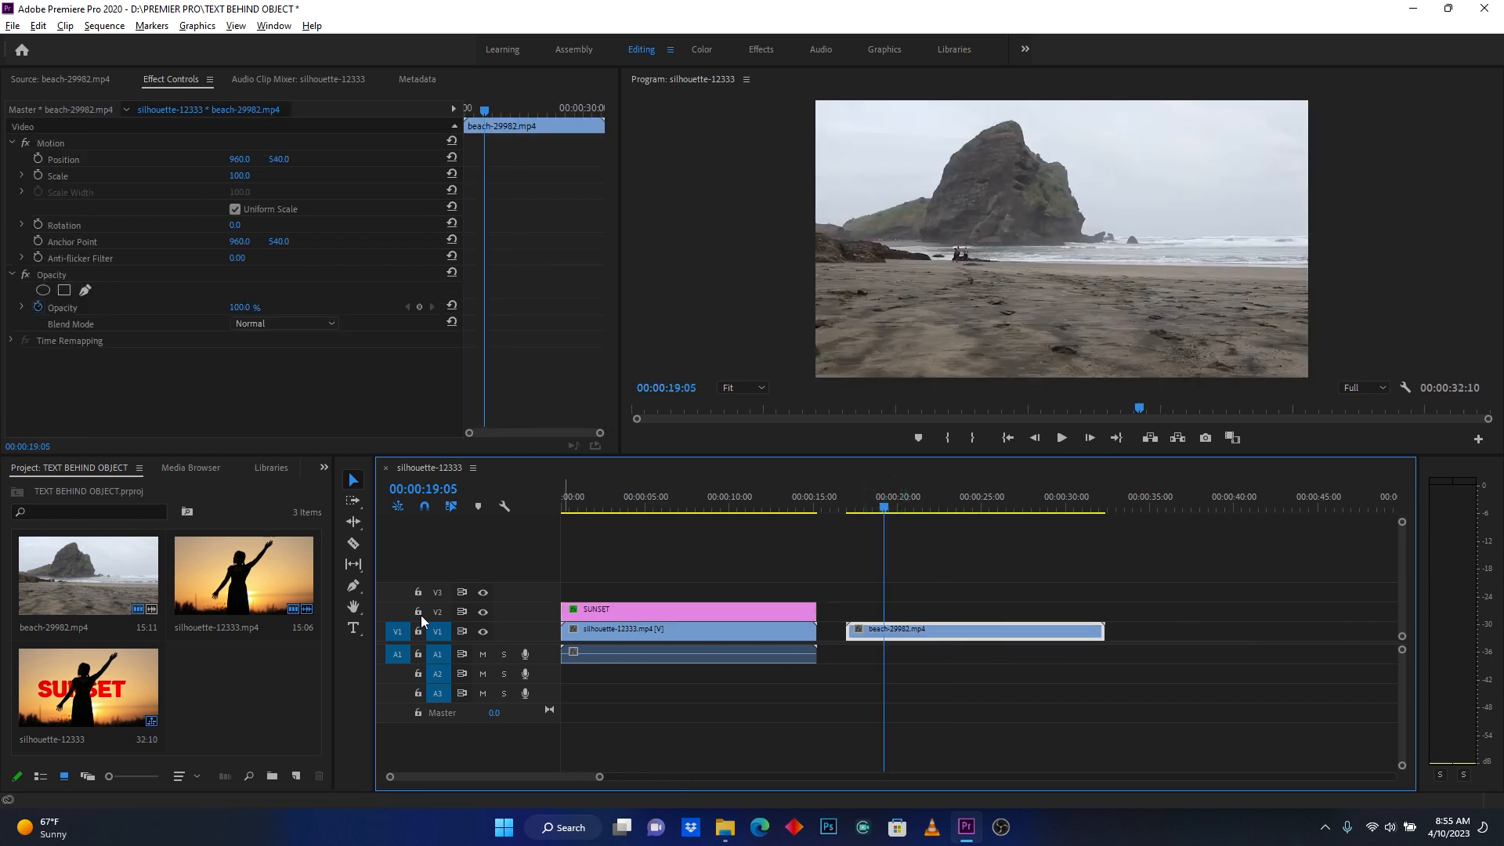
pyautogui.click(353, 627)
pyautogui.click(940, 231)
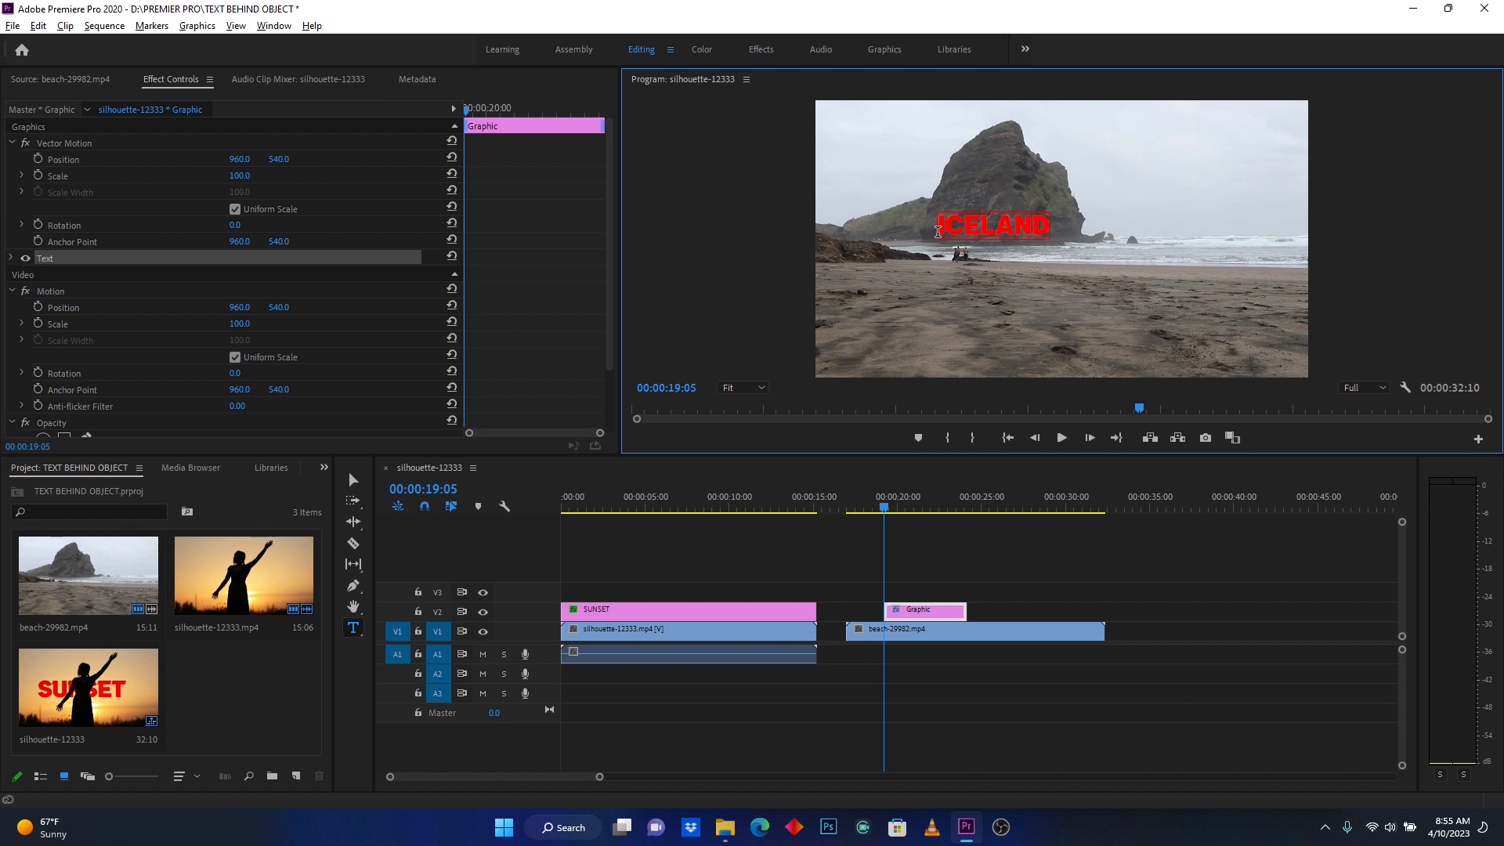
# - Change the ICELAND text's fill colour to yellow FFD800
pyautogui.press('Escape')
pyautogui.scroll(-1, 188, 317)
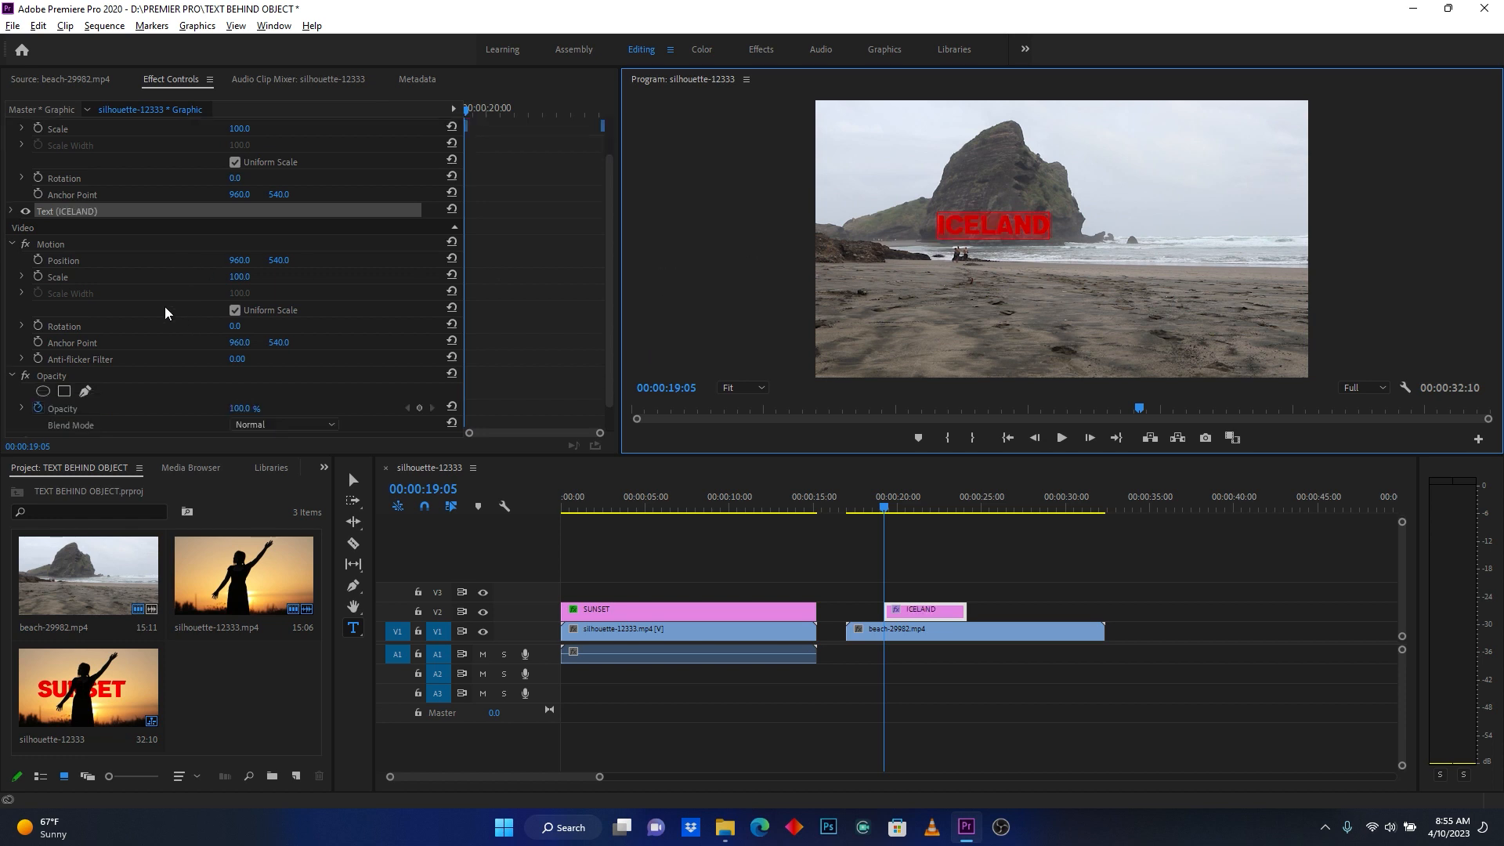
pyautogui.click(13, 212)
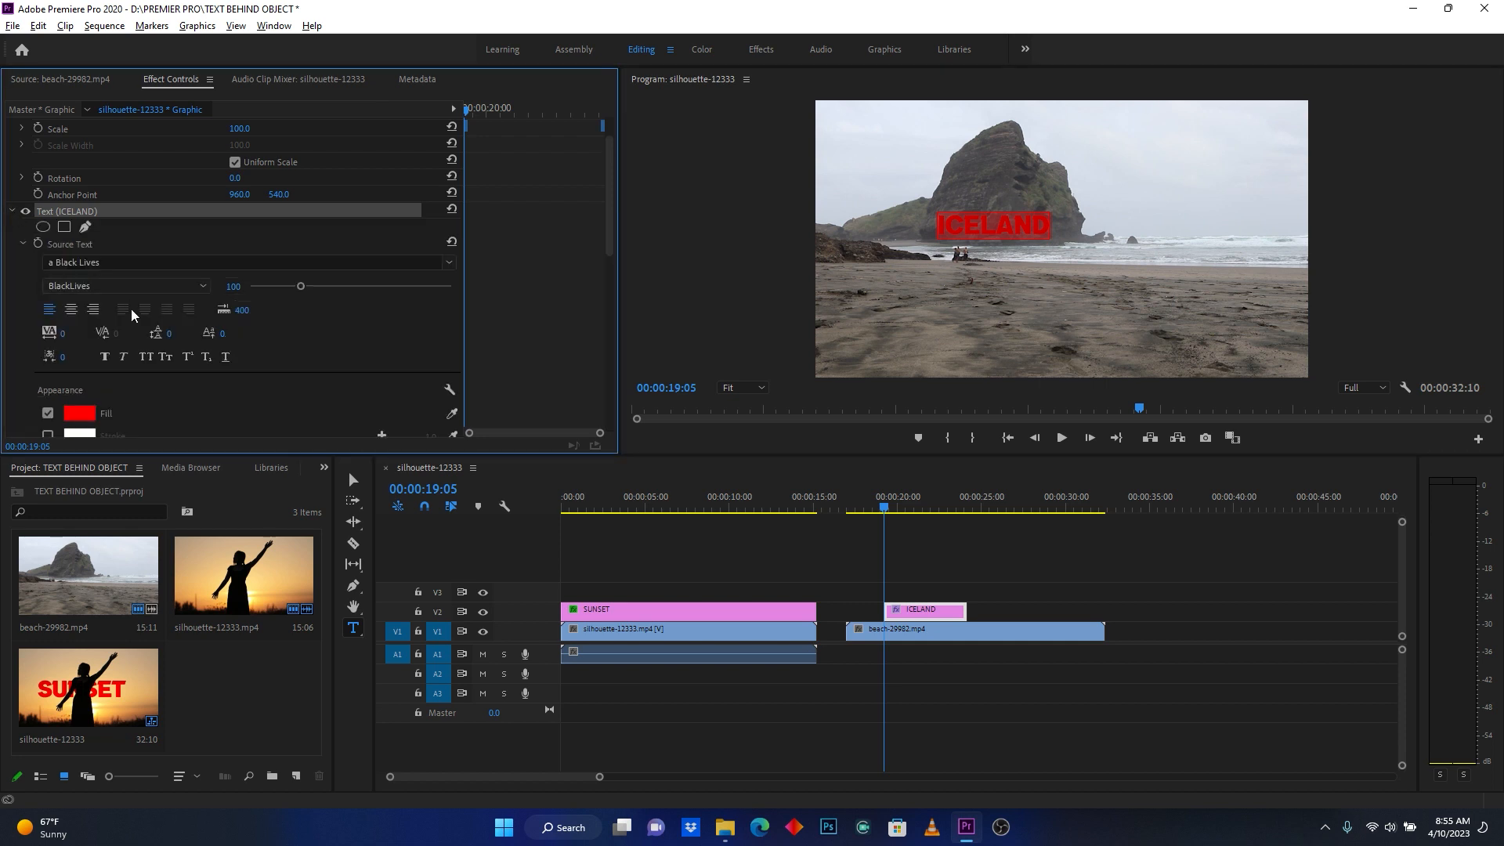
pyautogui.click(81, 413)
pyautogui.moveTo(237, 92); pyautogui.dragTo(237, 83)
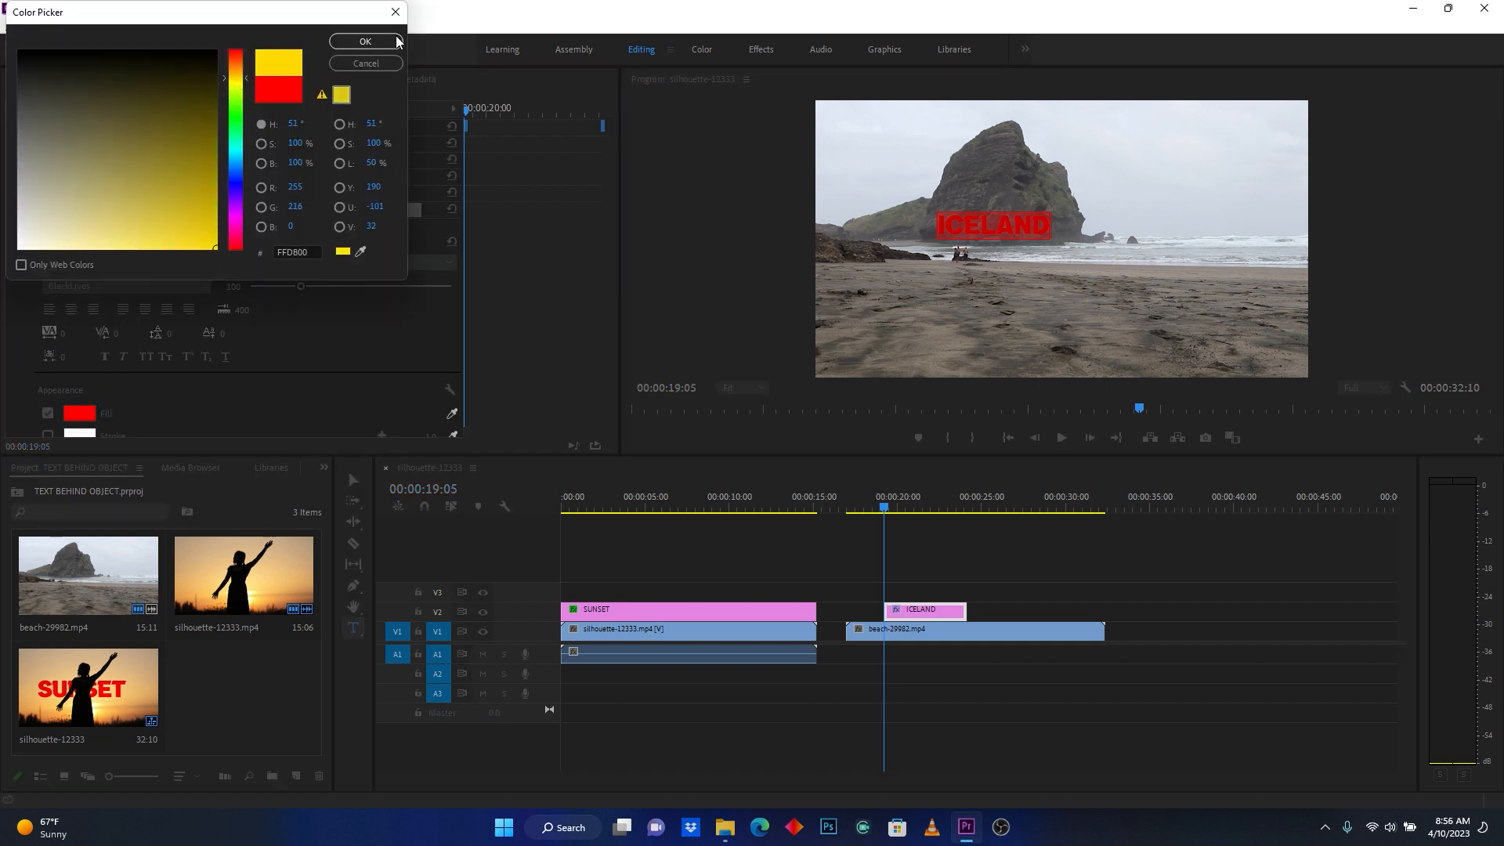
pyautogui.click(369, 41)
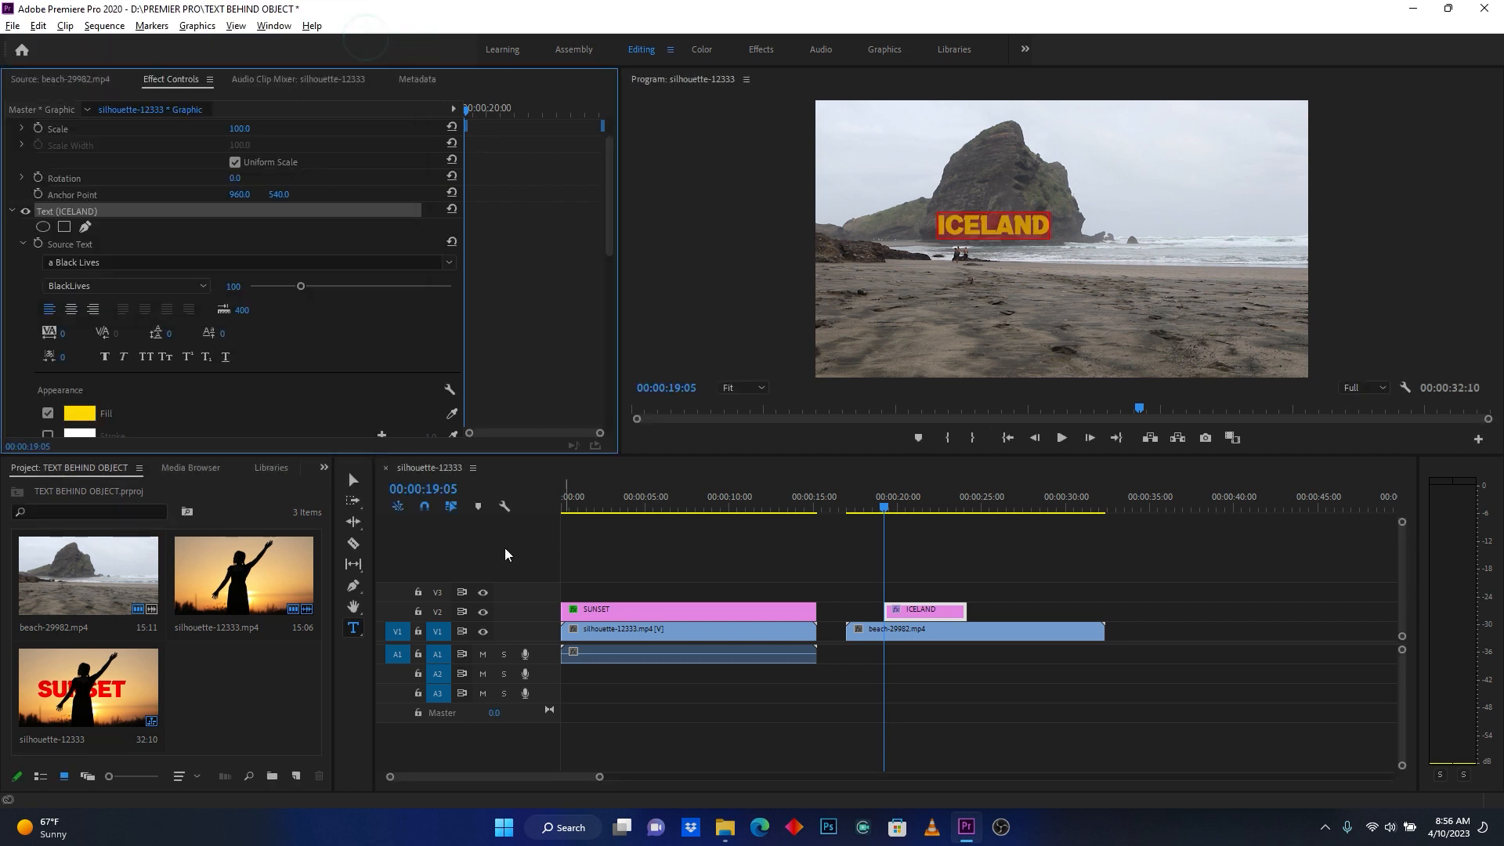
# - Enlarge the ICELAND text and place it in the sky right of the rock, and extend its clip to span beach-29982.mp4
pyautogui.click(353, 480)
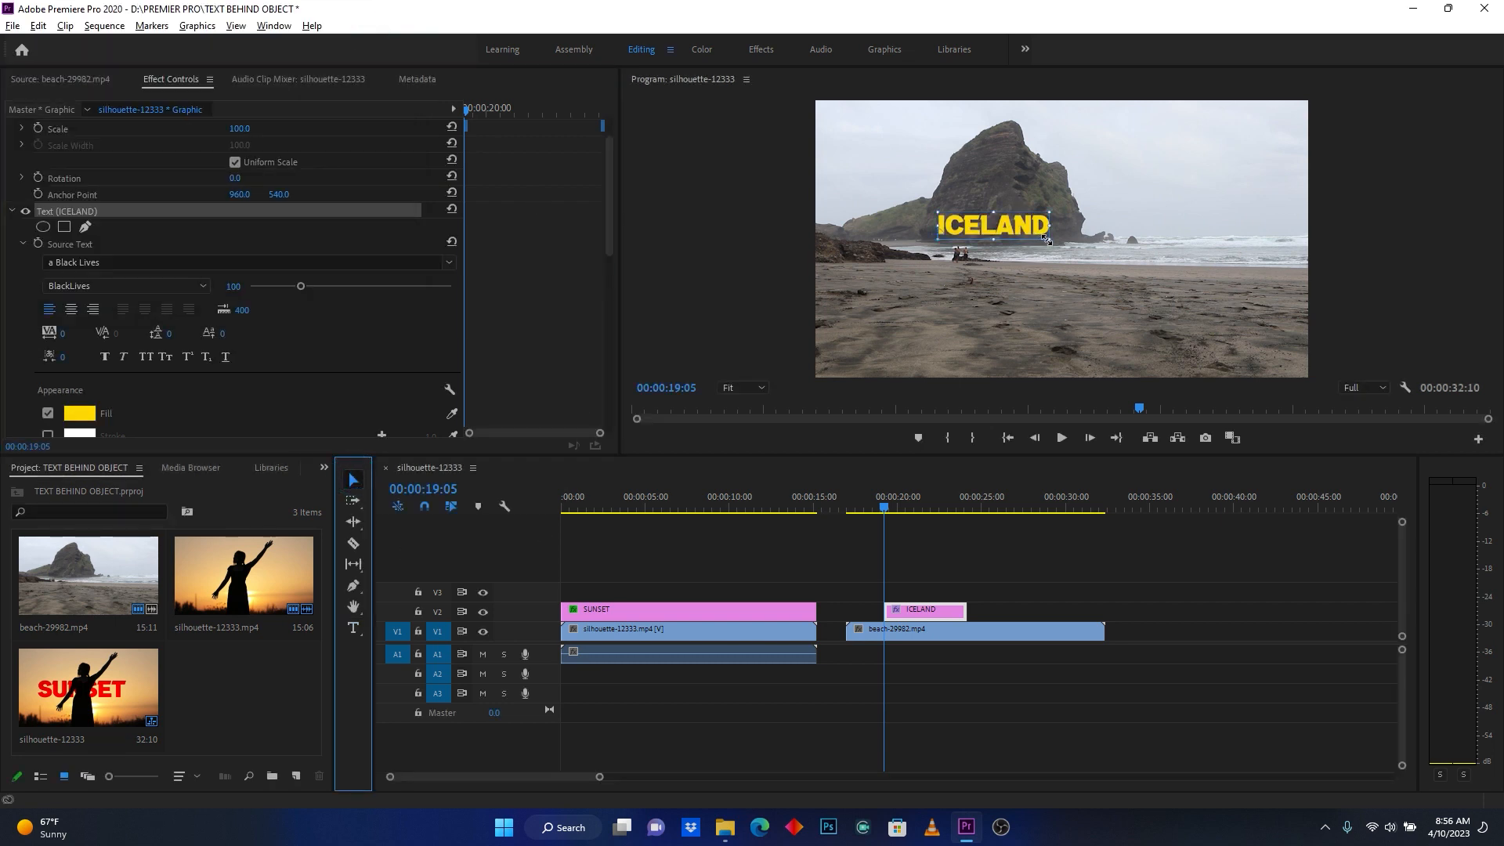
pyautogui.moveTo(1048, 239); pyautogui.dragTo(1199, 198)
pyautogui.click(1161, 281)
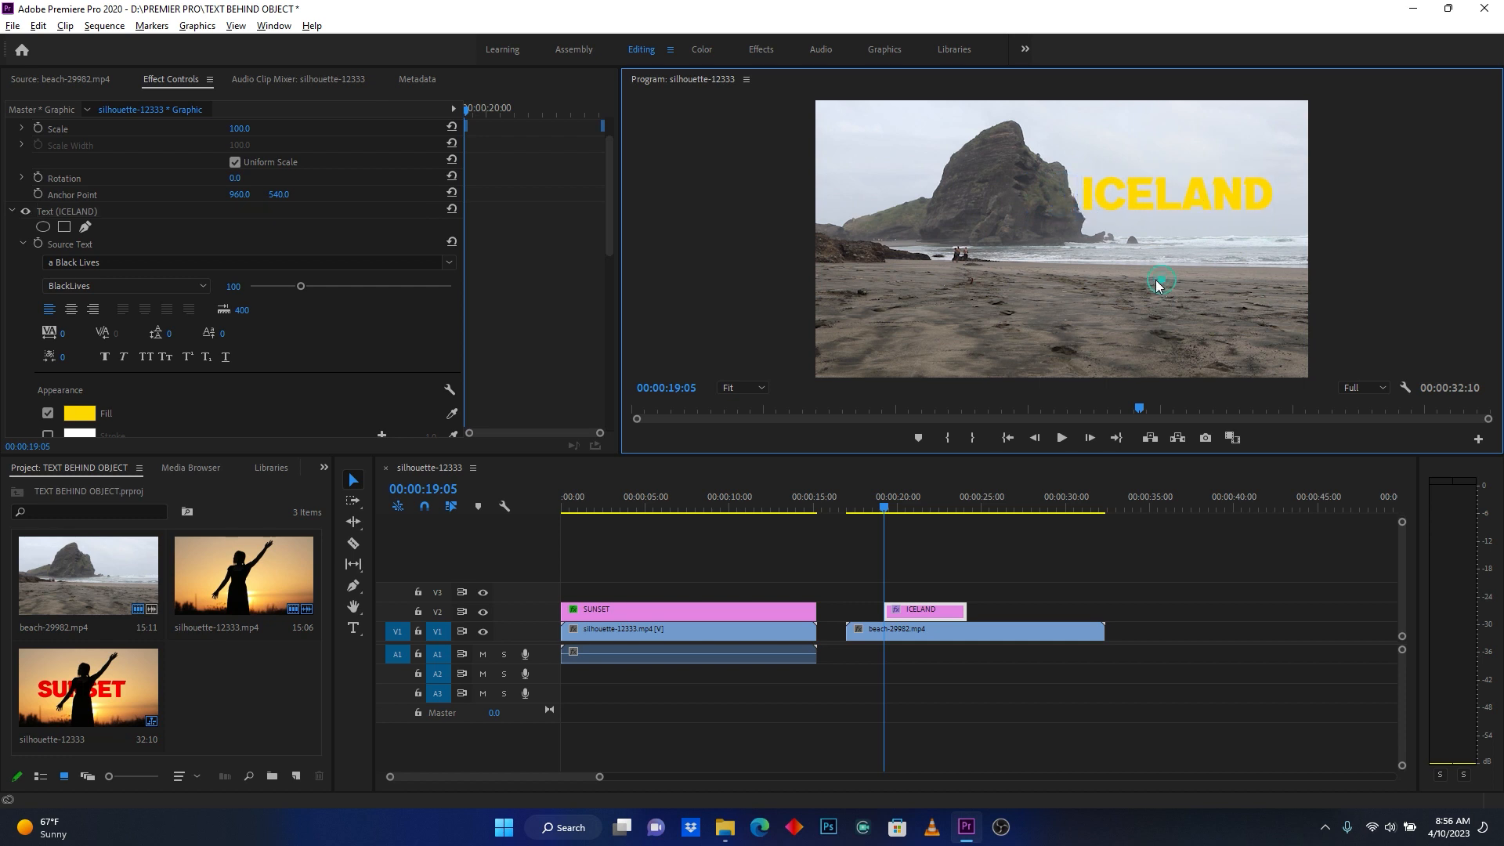
pyautogui.moveTo(885, 610); pyautogui.dragTo(847, 610)
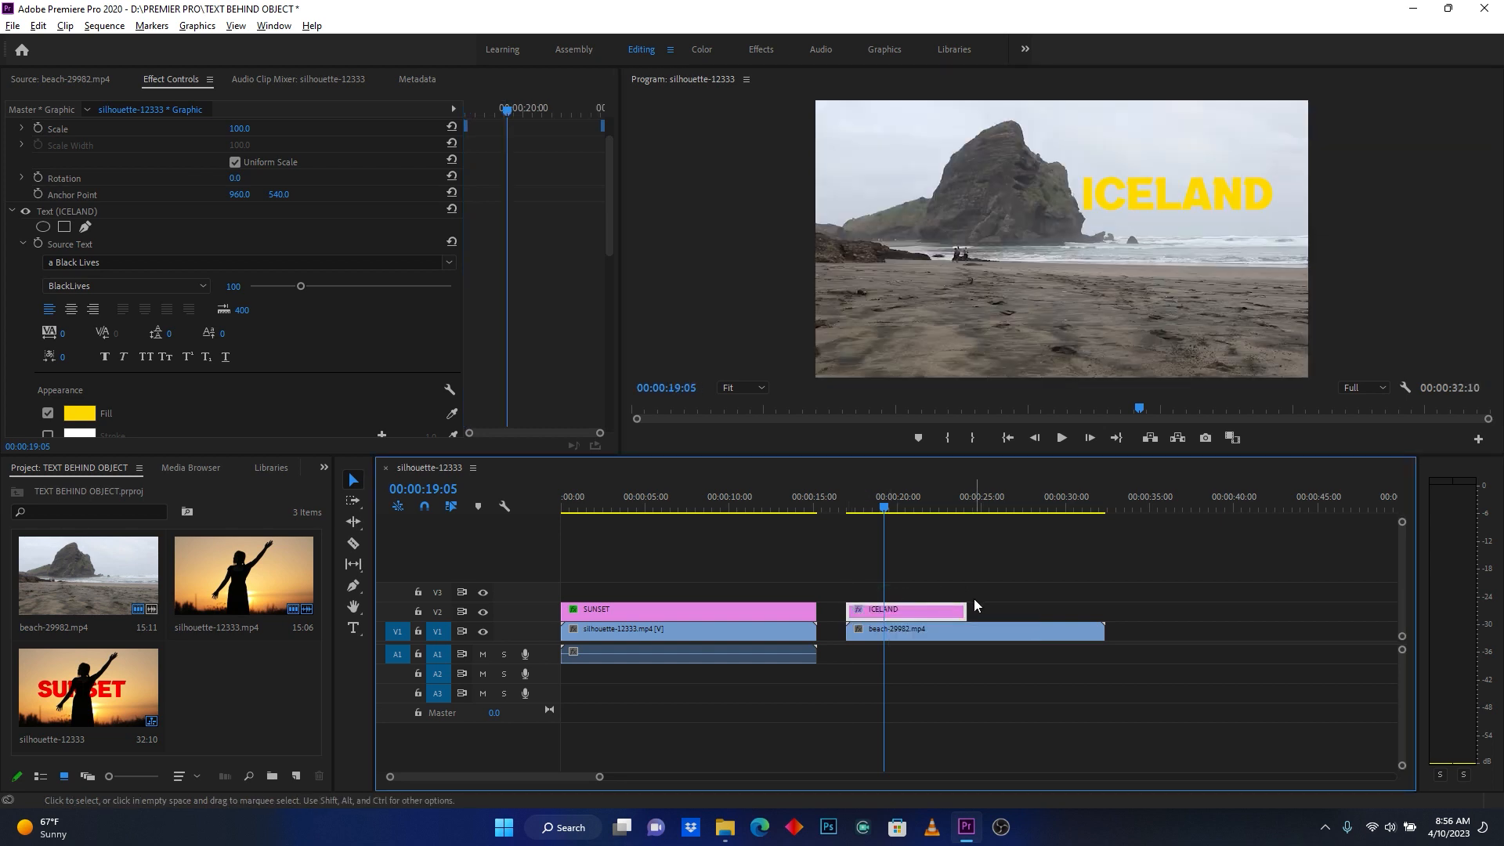
pyautogui.moveTo(964, 607); pyautogui.dragTo(1104, 609)
# - Set the ICELAND graphic's horizontal Position to 385 at 00:00:17:00 and start keyframing its Position there
pyautogui.click(911, 510)
pyautogui.moveTo(600, 777); pyautogui.dragTo(543, 778)
pyautogui.click(893, 506)
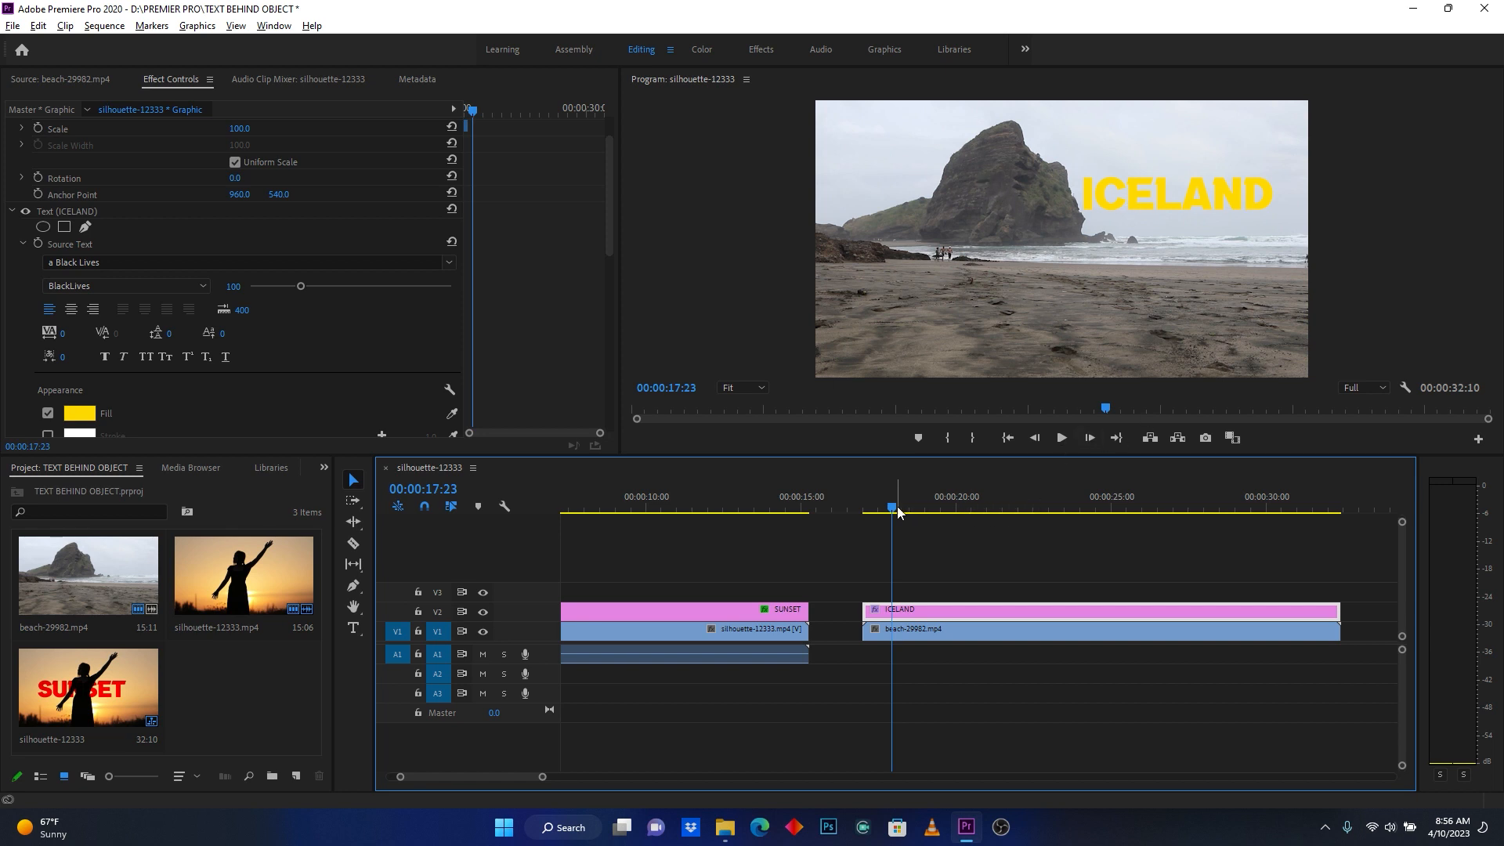
pyautogui.moveTo(897, 513); pyautogui.dragTo(864, 512)
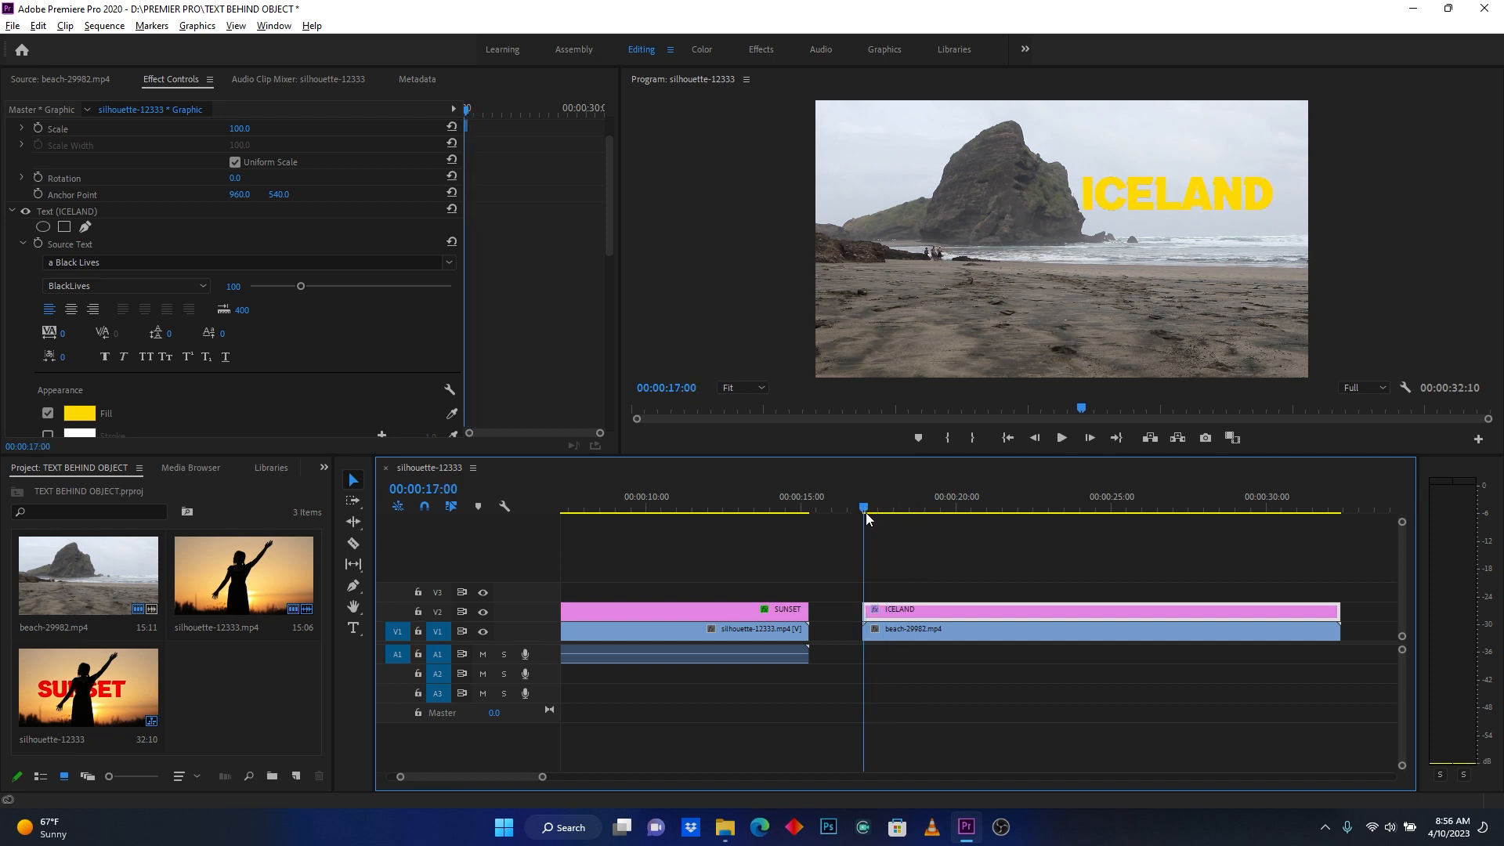
pyautogui.click(901, 608)
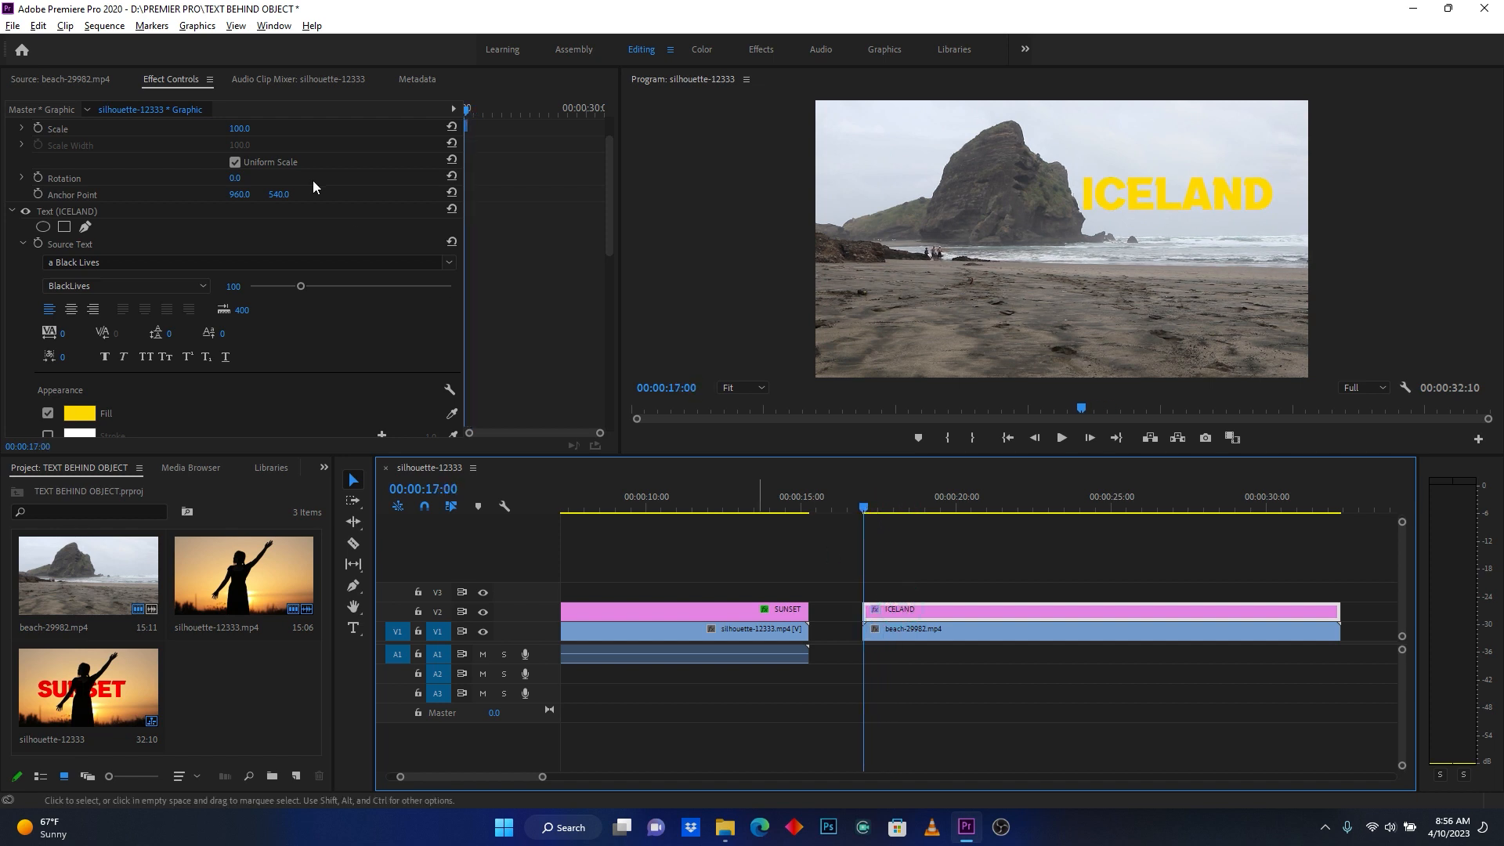
pyautogui.moveTo(608, 215); pyautogui.dragTo(616, 182)
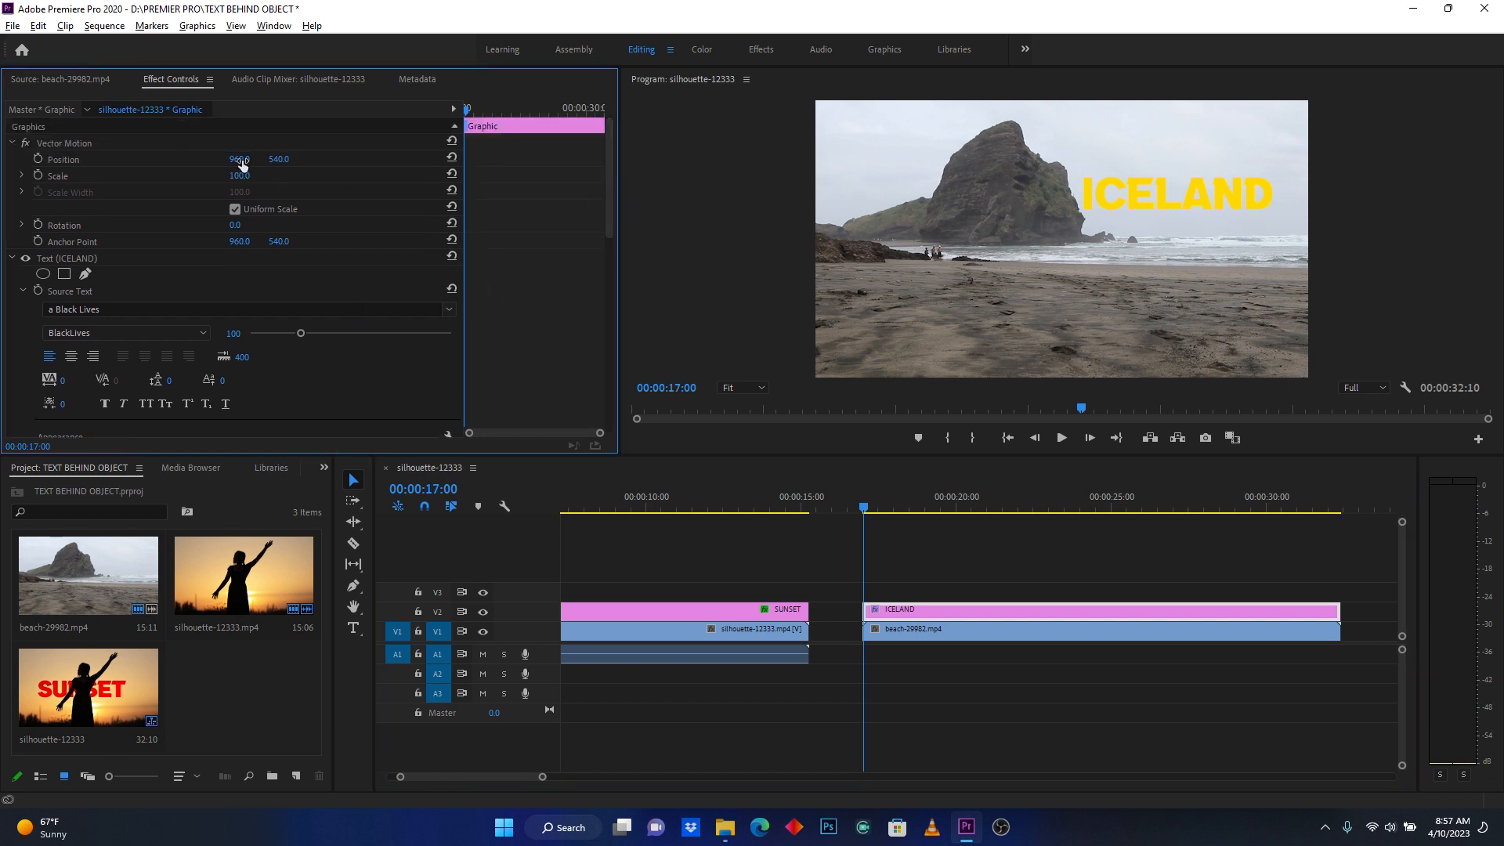
pyautogui.moveTo(239, 159); pyautogui.dragTo(14, 159)
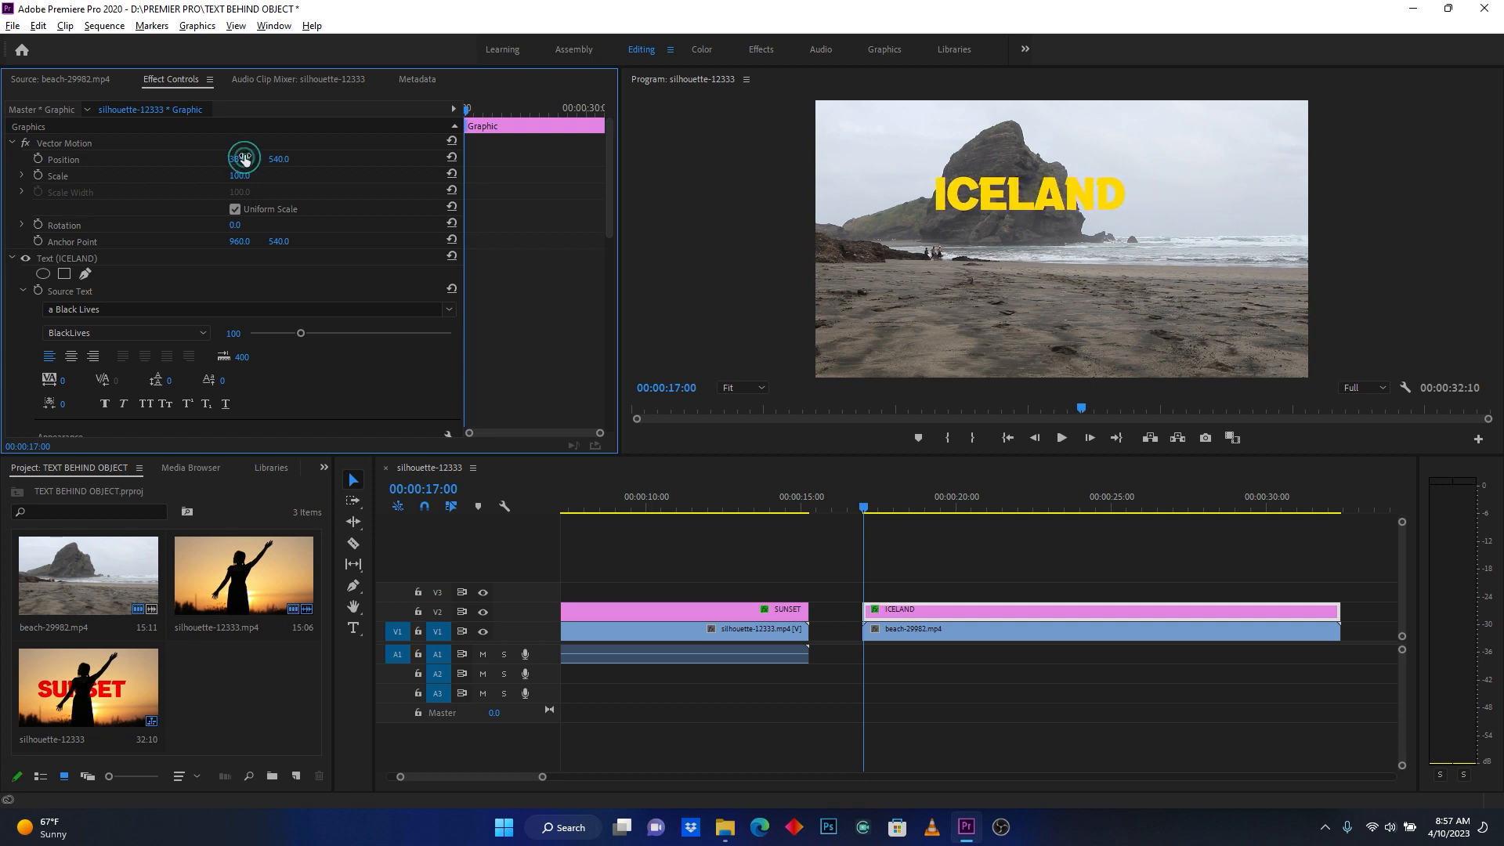
pyautogui.click(36, 159)
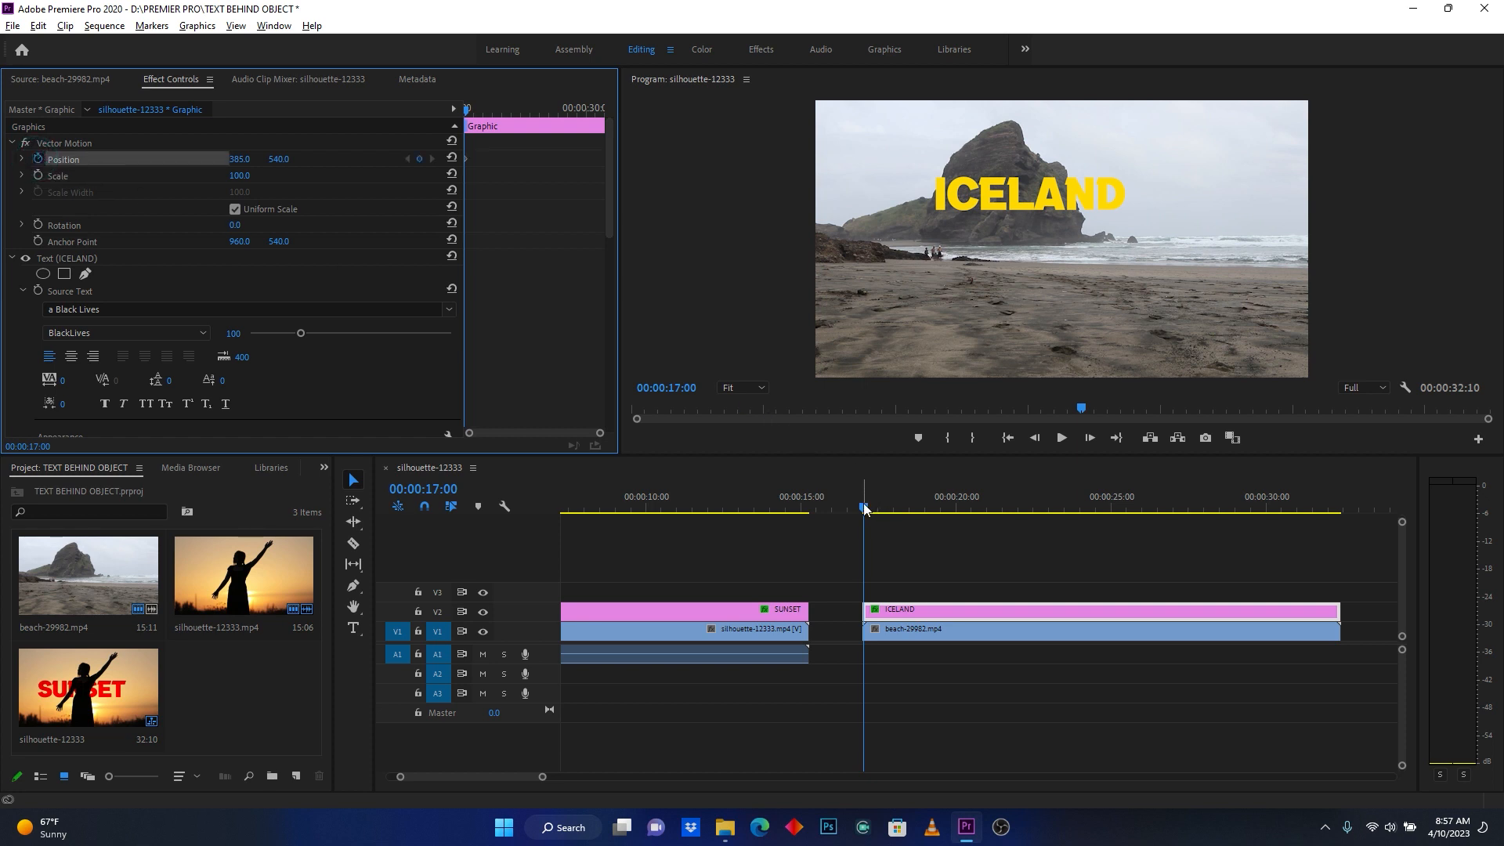
# - Add a second ICELAND Position keyframe at 00:00:23:03 with the horizontal value 1025, and play back the movement from the clip's start
pyautogui.moveTo(864, 510); pyautogui.dragTo(1055, 500)
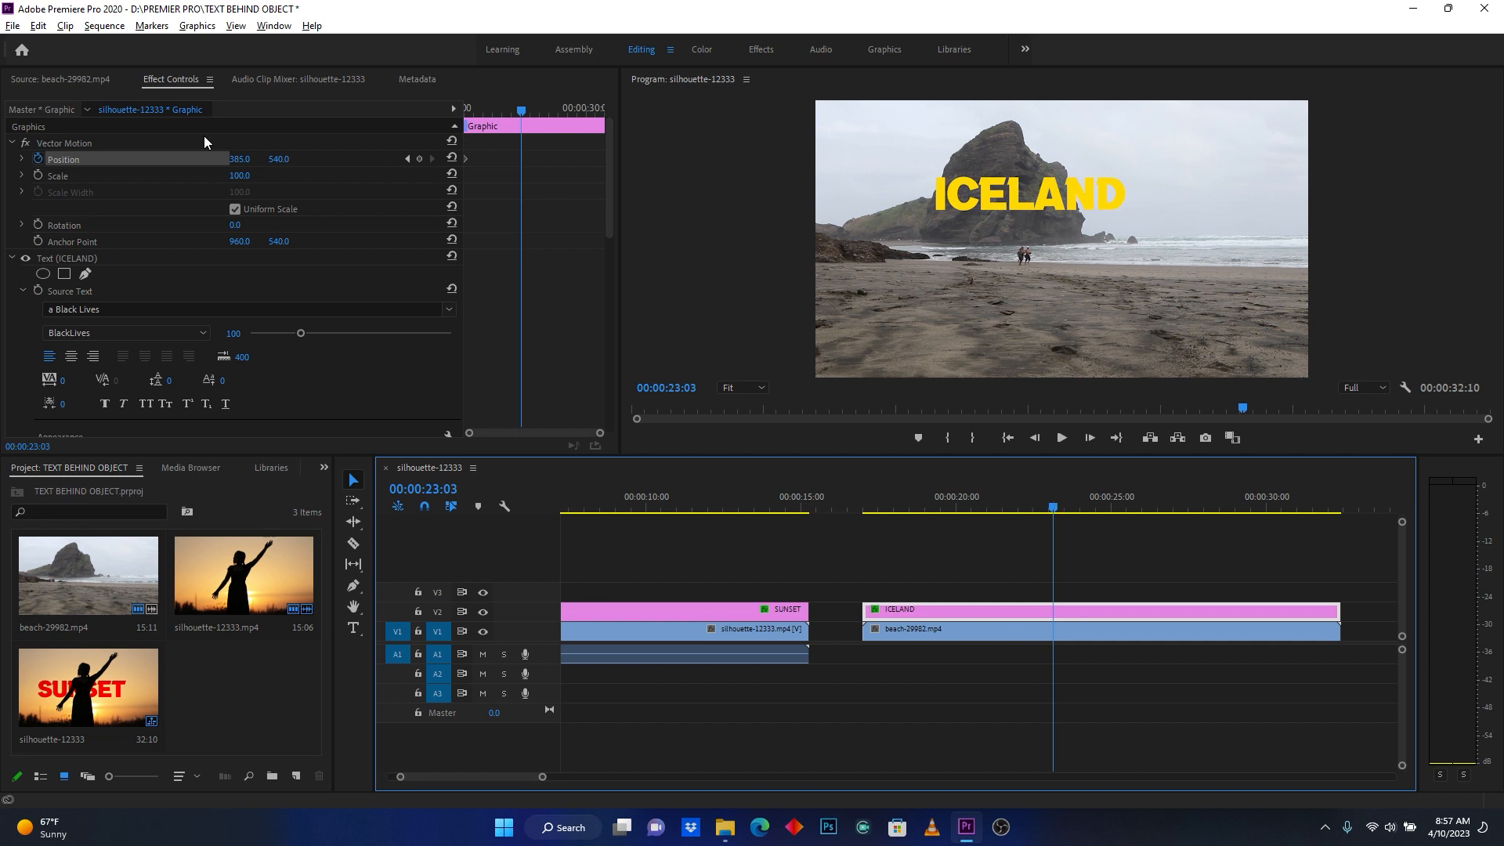
pyautogui.moveTo(236, 160); pyautogui.dragTo(593, 160)
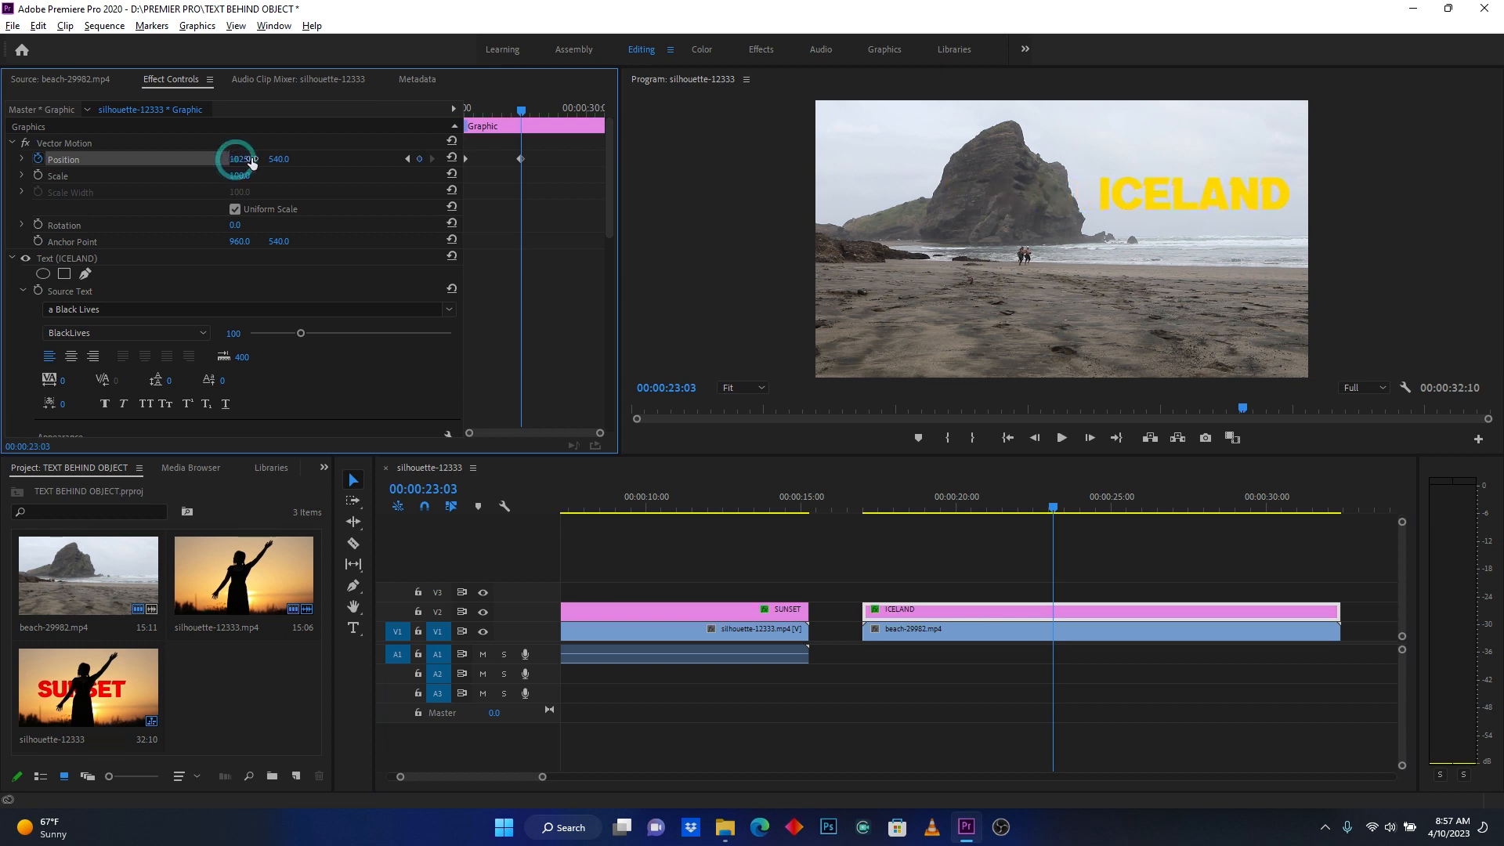
pyautogui.click(861, 502)
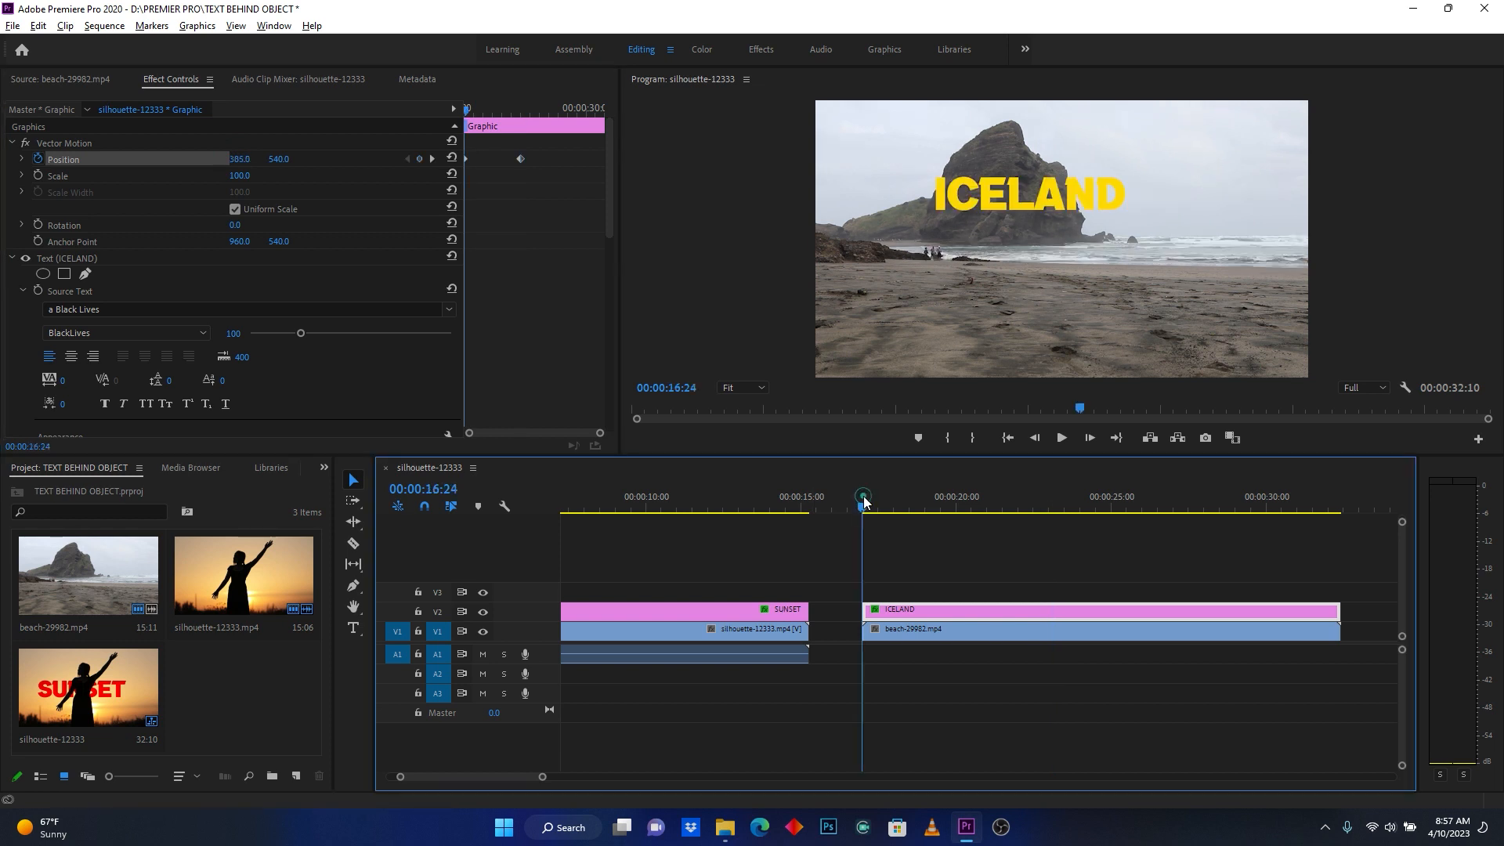
pyautogui.press('space')
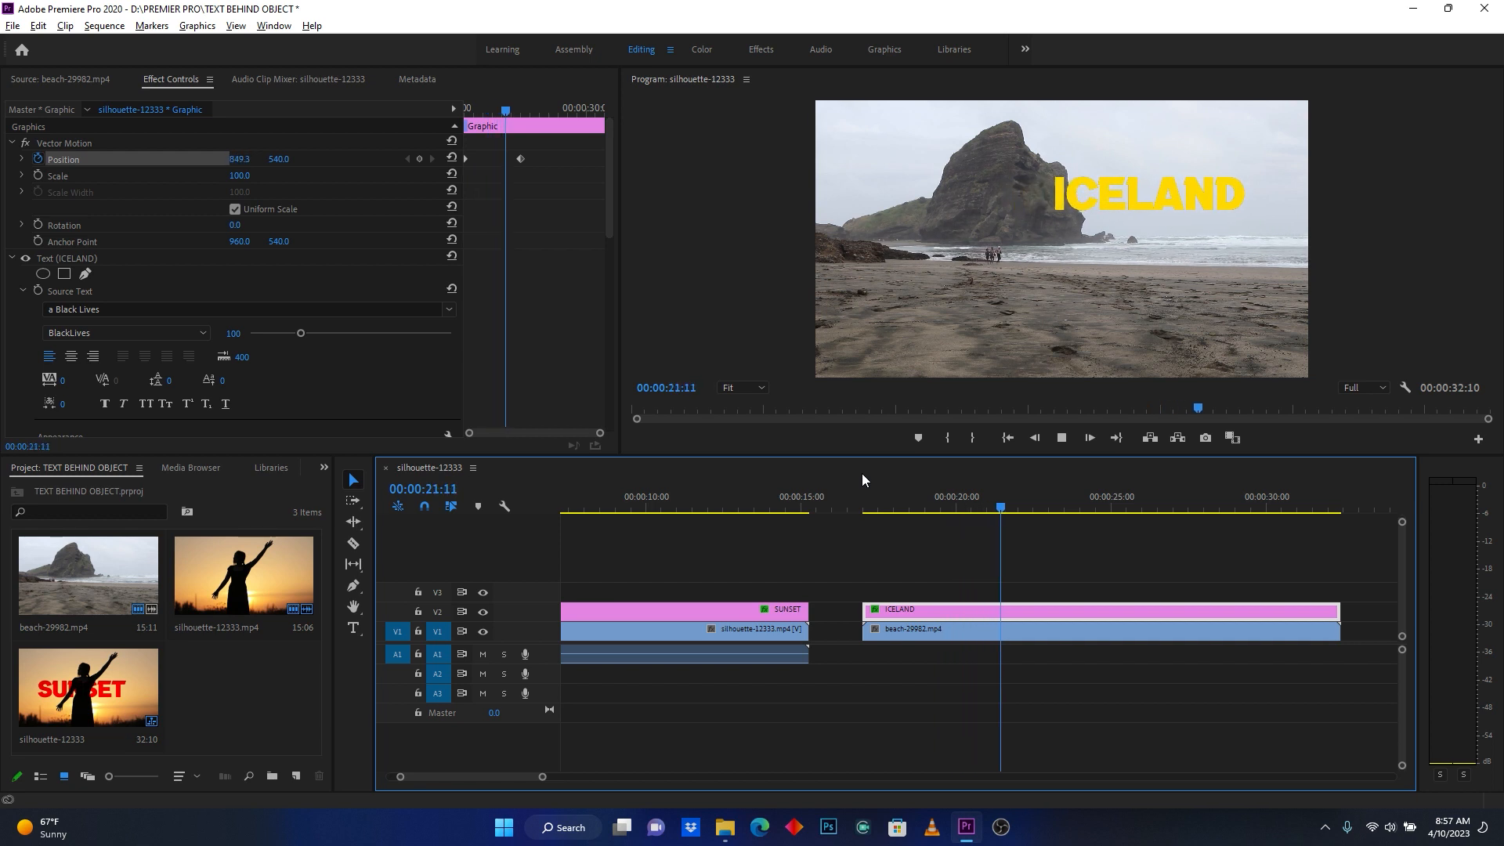
pyautogui.press('space')
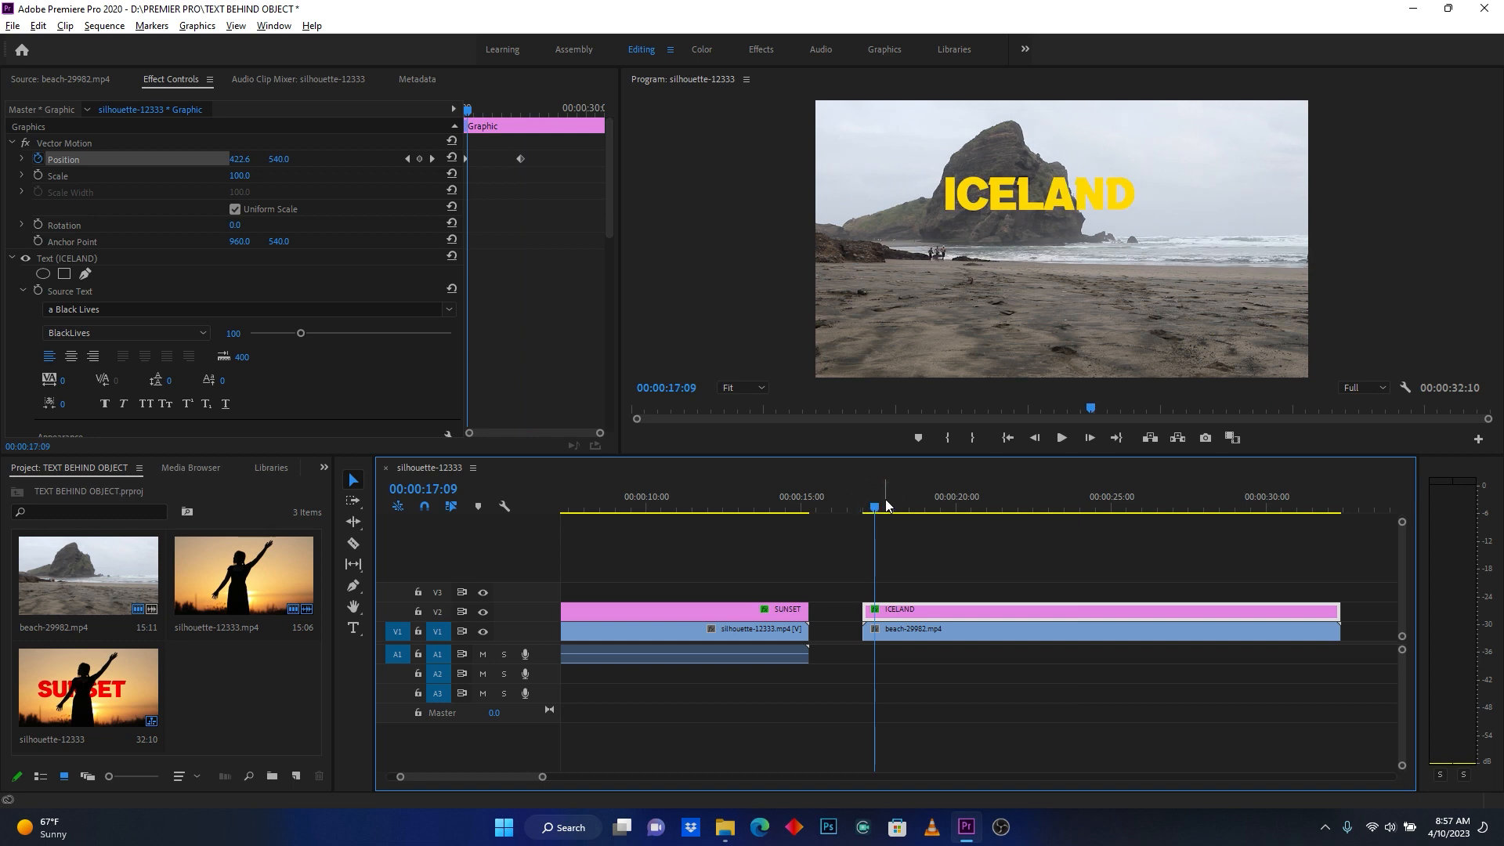
# - Duplicate the beach-29982.mp4 clip onto track V3, directly above the ICELAND graphic
pyautogui.click(921, 631)
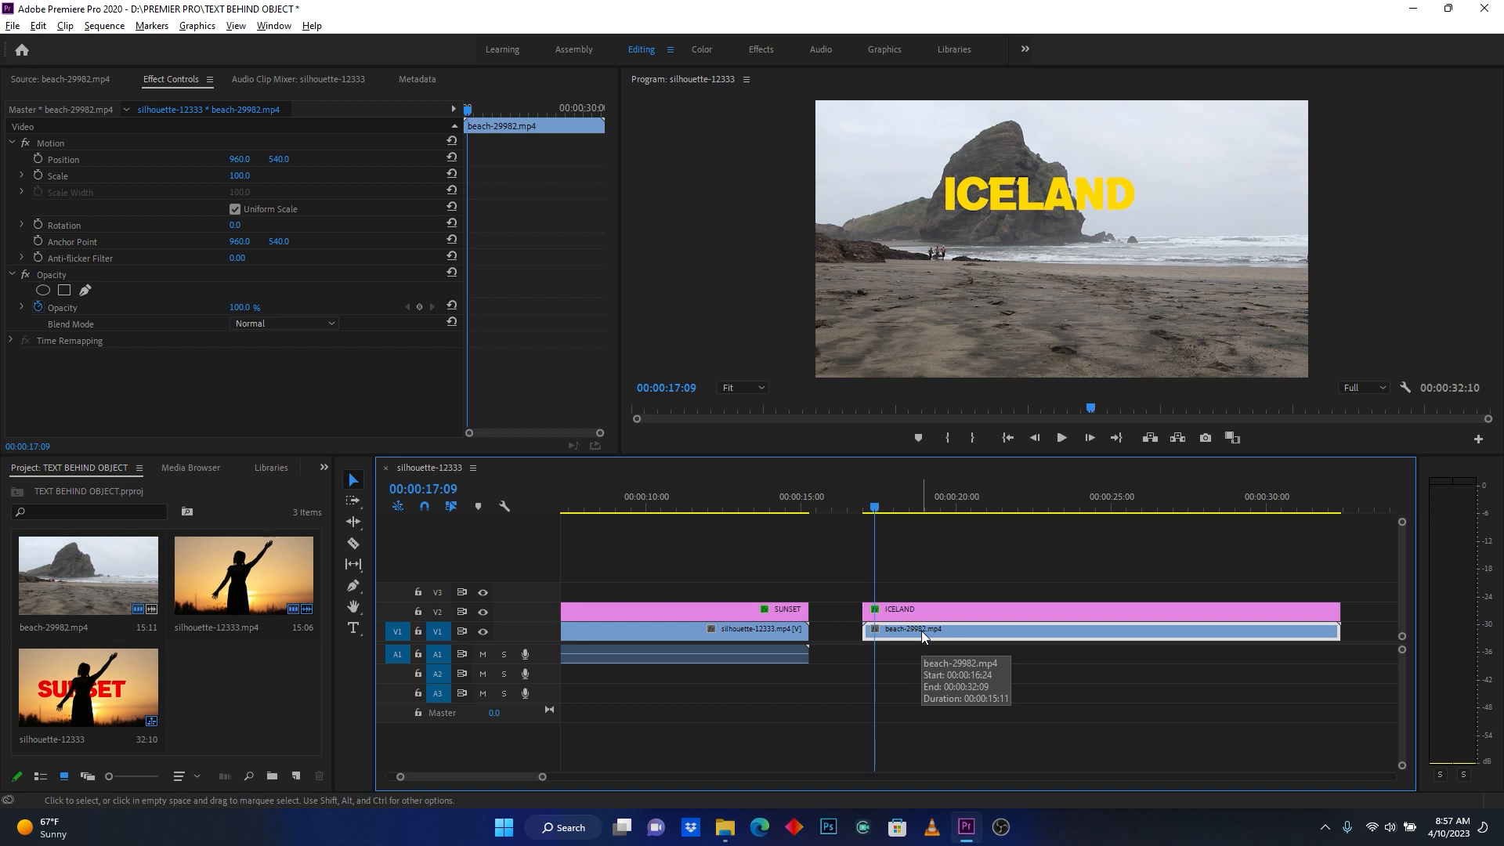
pyautogui.moveTo(921, 631); pyautogui.dragTo(923, 591)
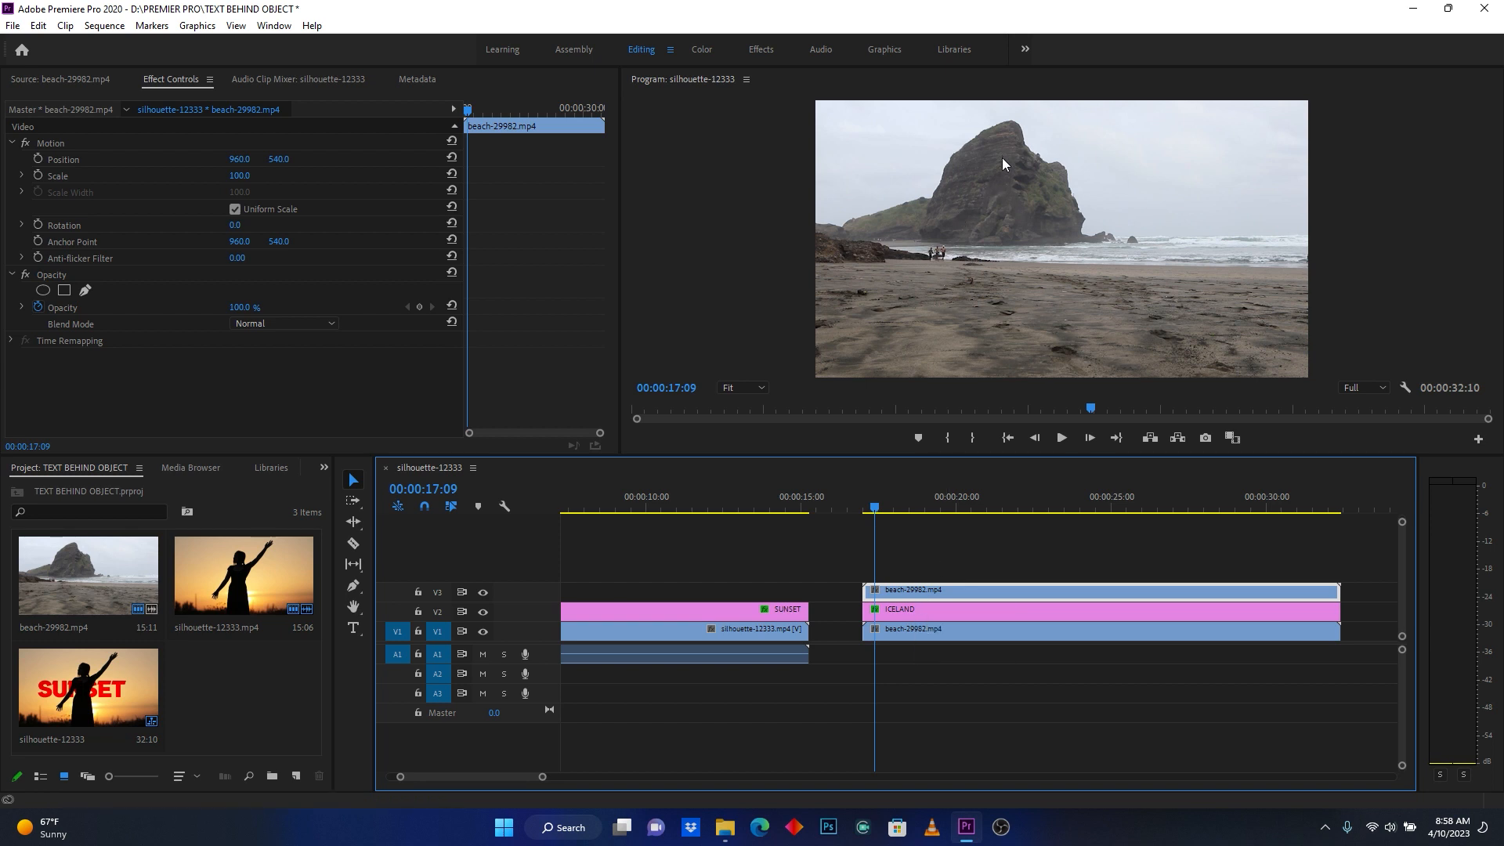
# - Draw a closed free-form opacity mask around the large rock on the V3 beach clip, following its outline and base at the waterline
pyautogui.click(51, 274)
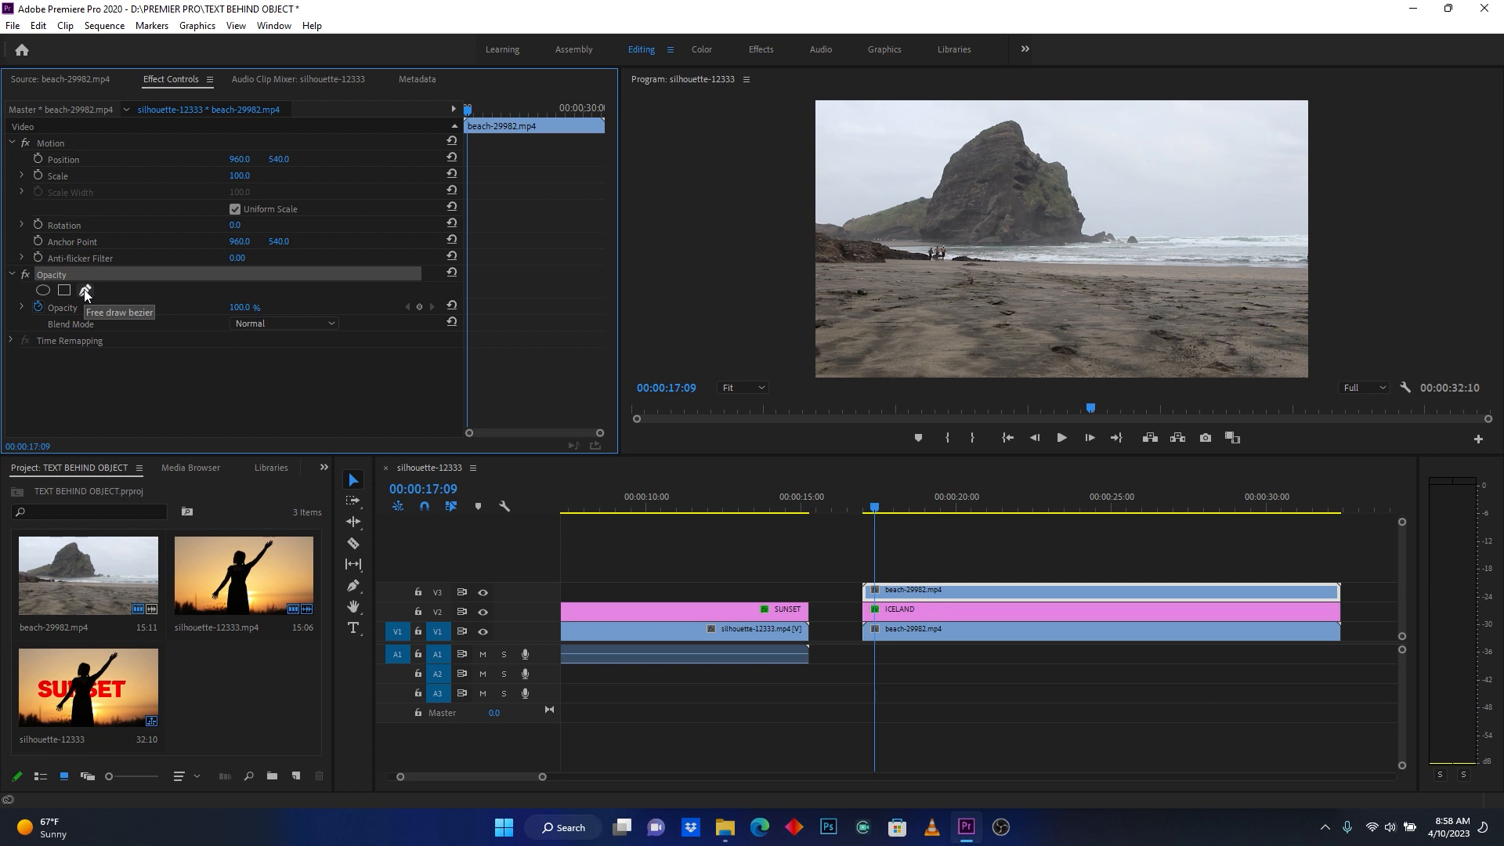
pyautogui.click(85, 292)
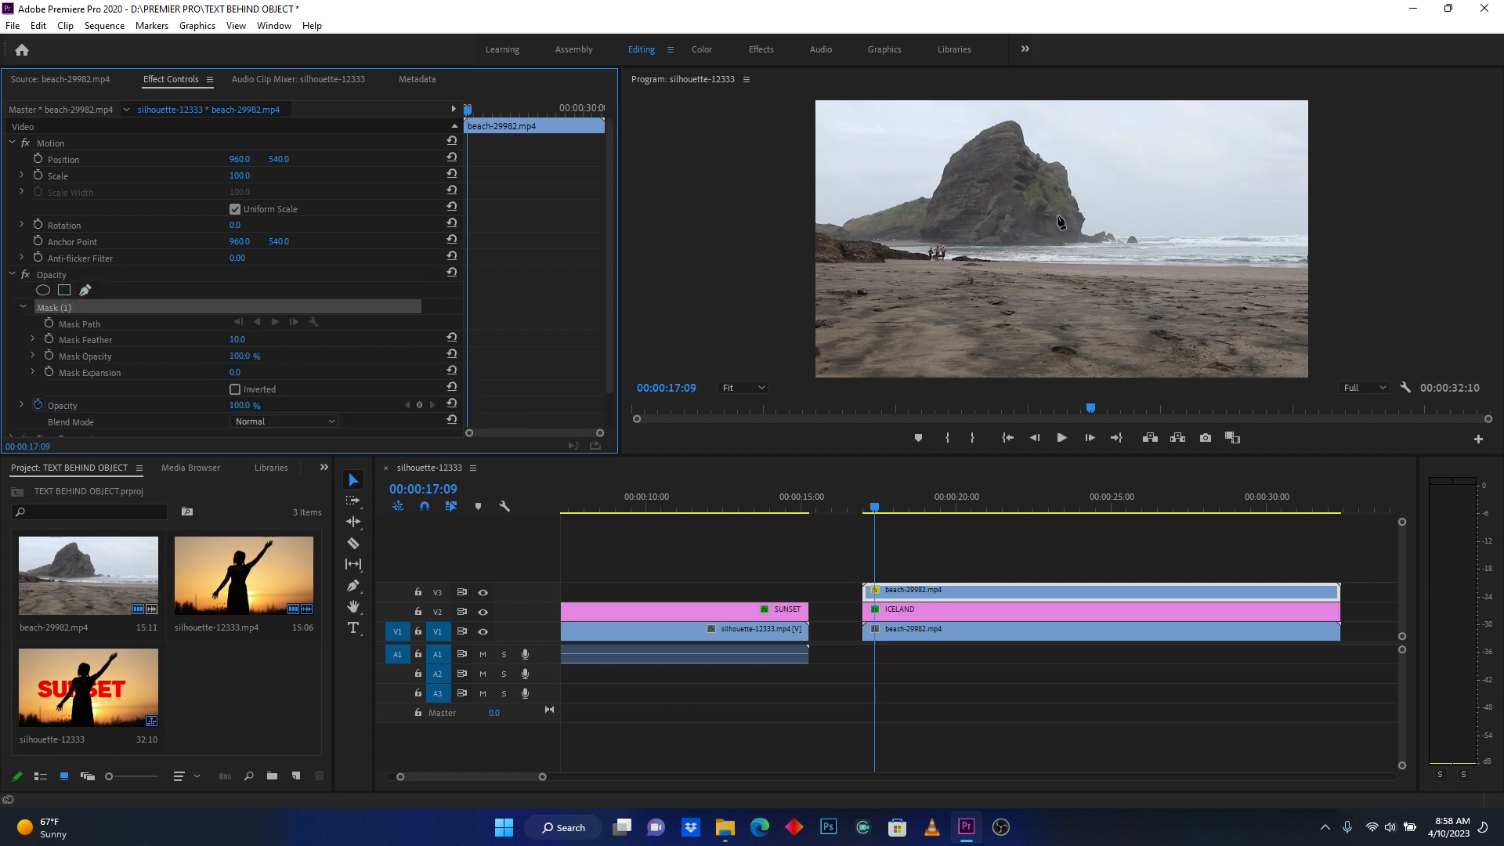
pyautogui.press('`')
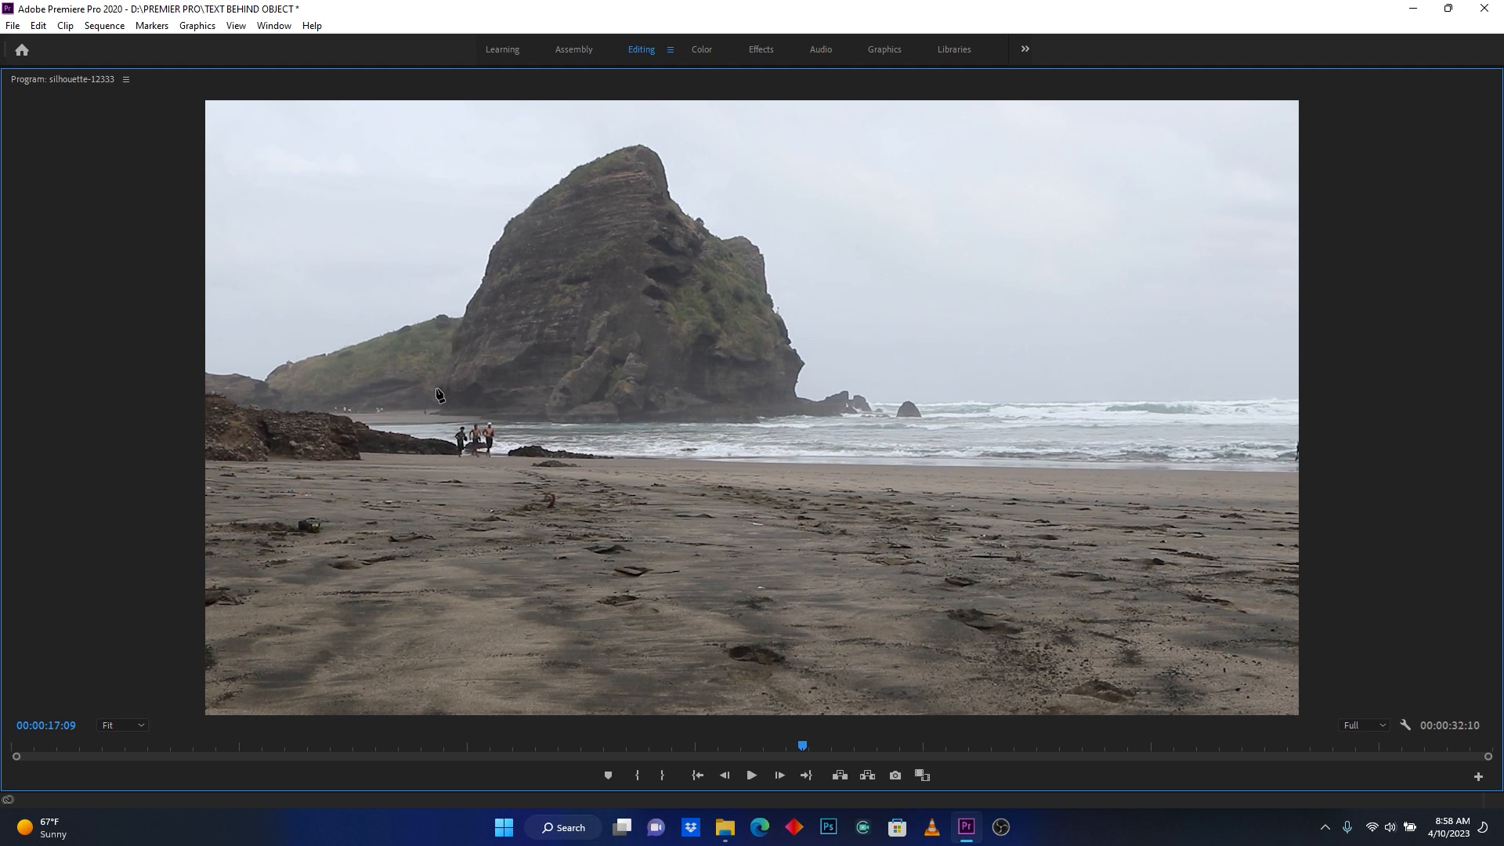
pyautogui.moveTo(450, 346); pyautogui.dragTo(779, 317)
pyautogui.click(786, 329)
pyautogui.click(797, 353)
pyautogui.click(794, 388)
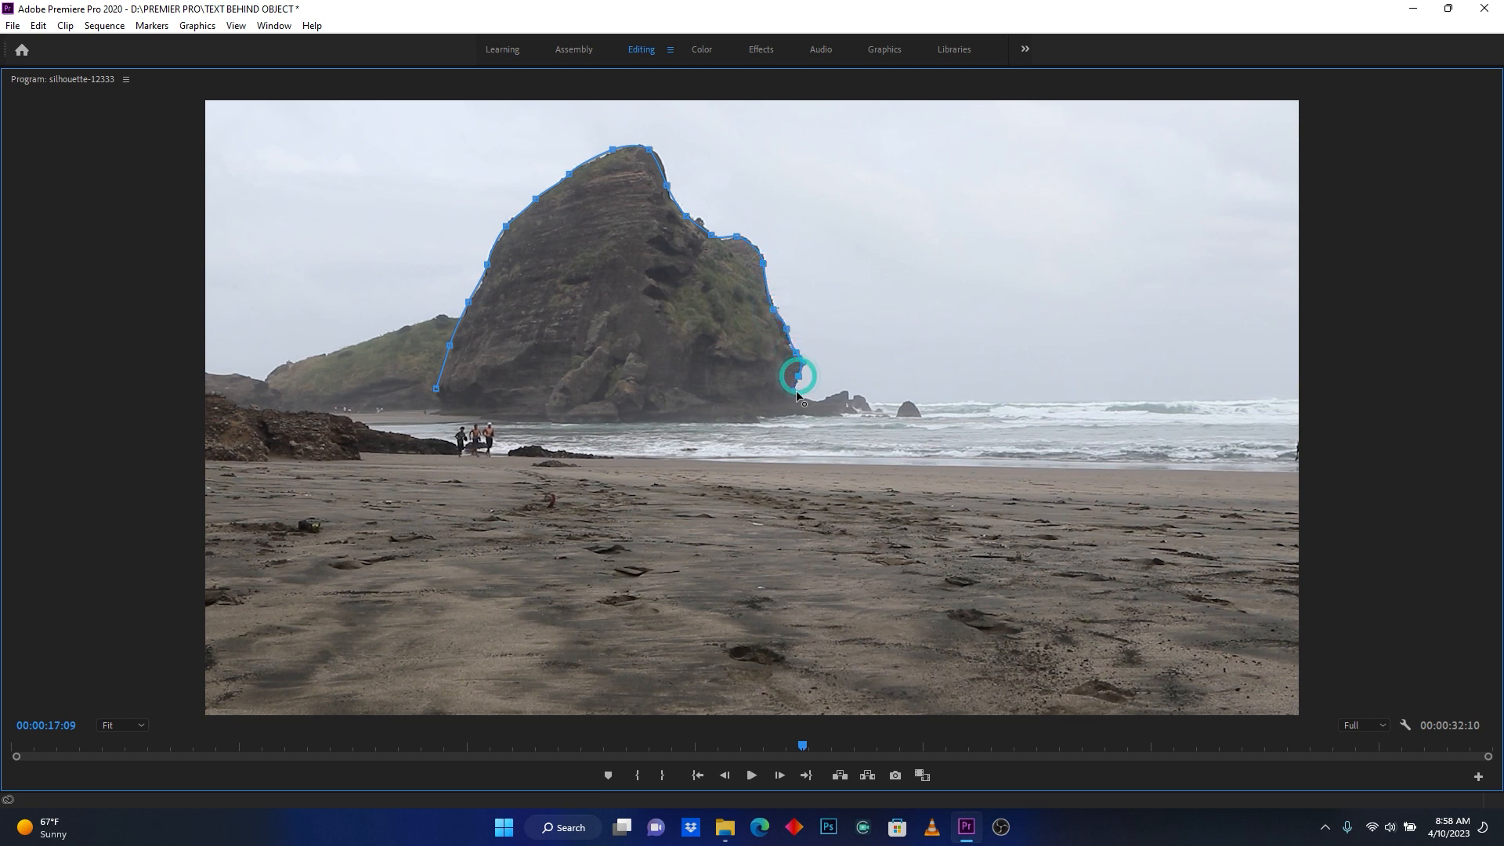
pyautogui.moveTo(816, 402); pyautogui.dragTo(818, 401)
pyautogui.click(838, 416)
pyautogui.click(771, 417)
pyautogui.click(740, 424)
pyautogui.click(561, 423)
pyautogui.click(464, 419)
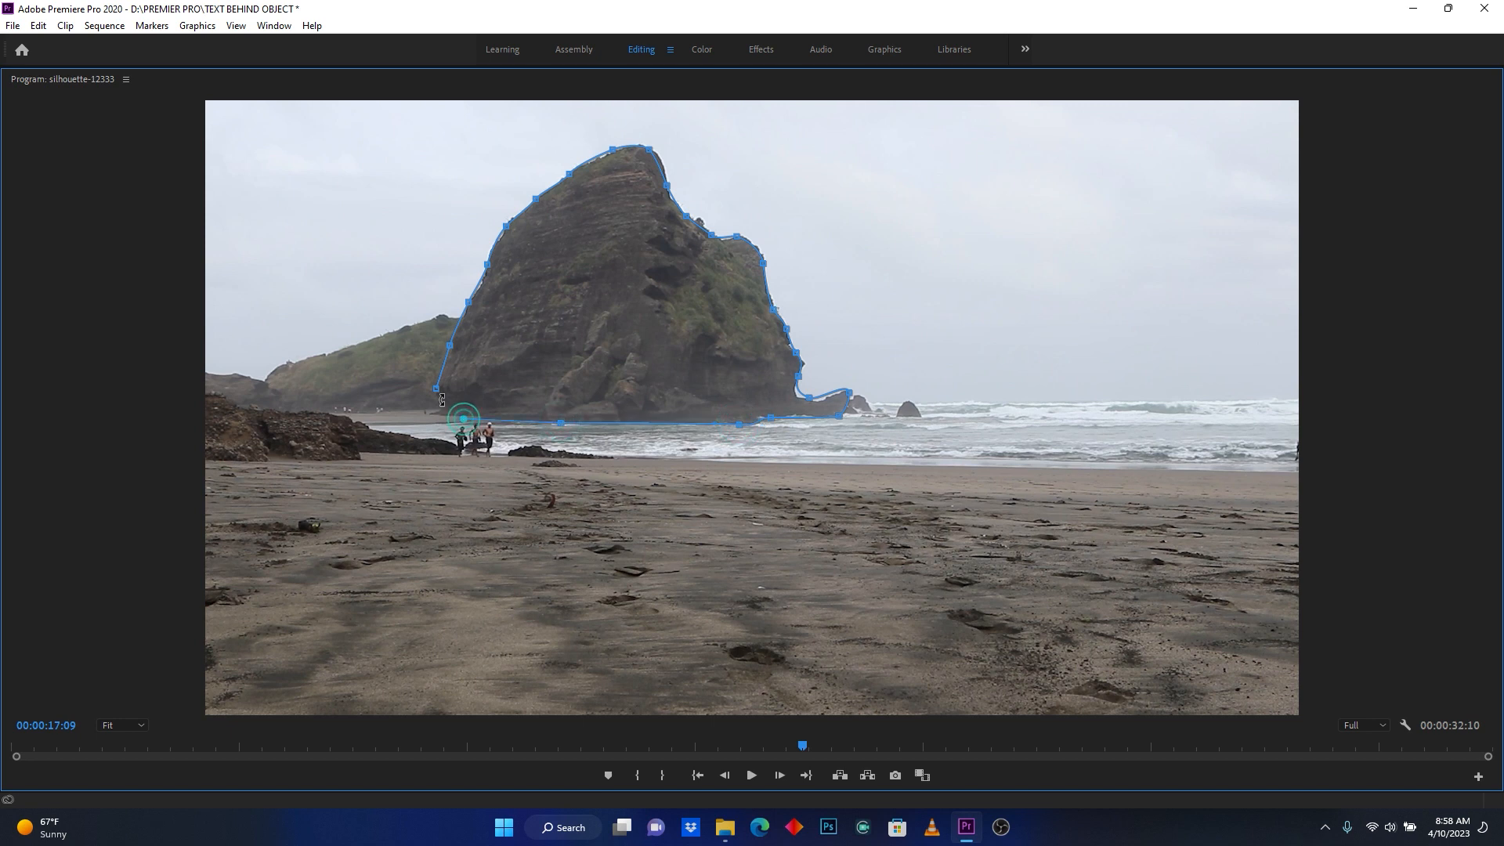
pyautogui.click(436, 389)
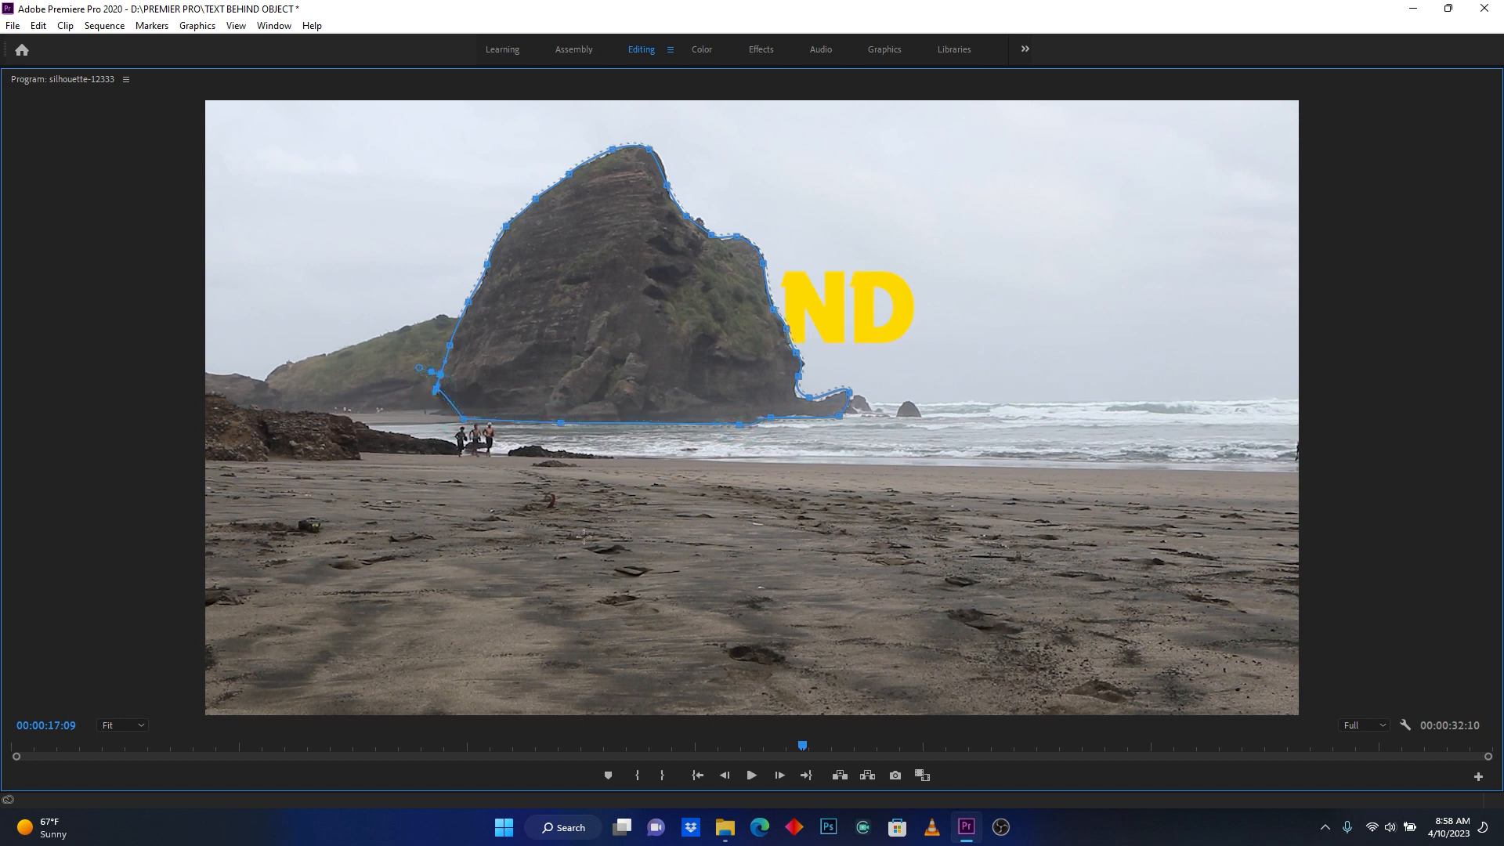
pyautogui.press('`')
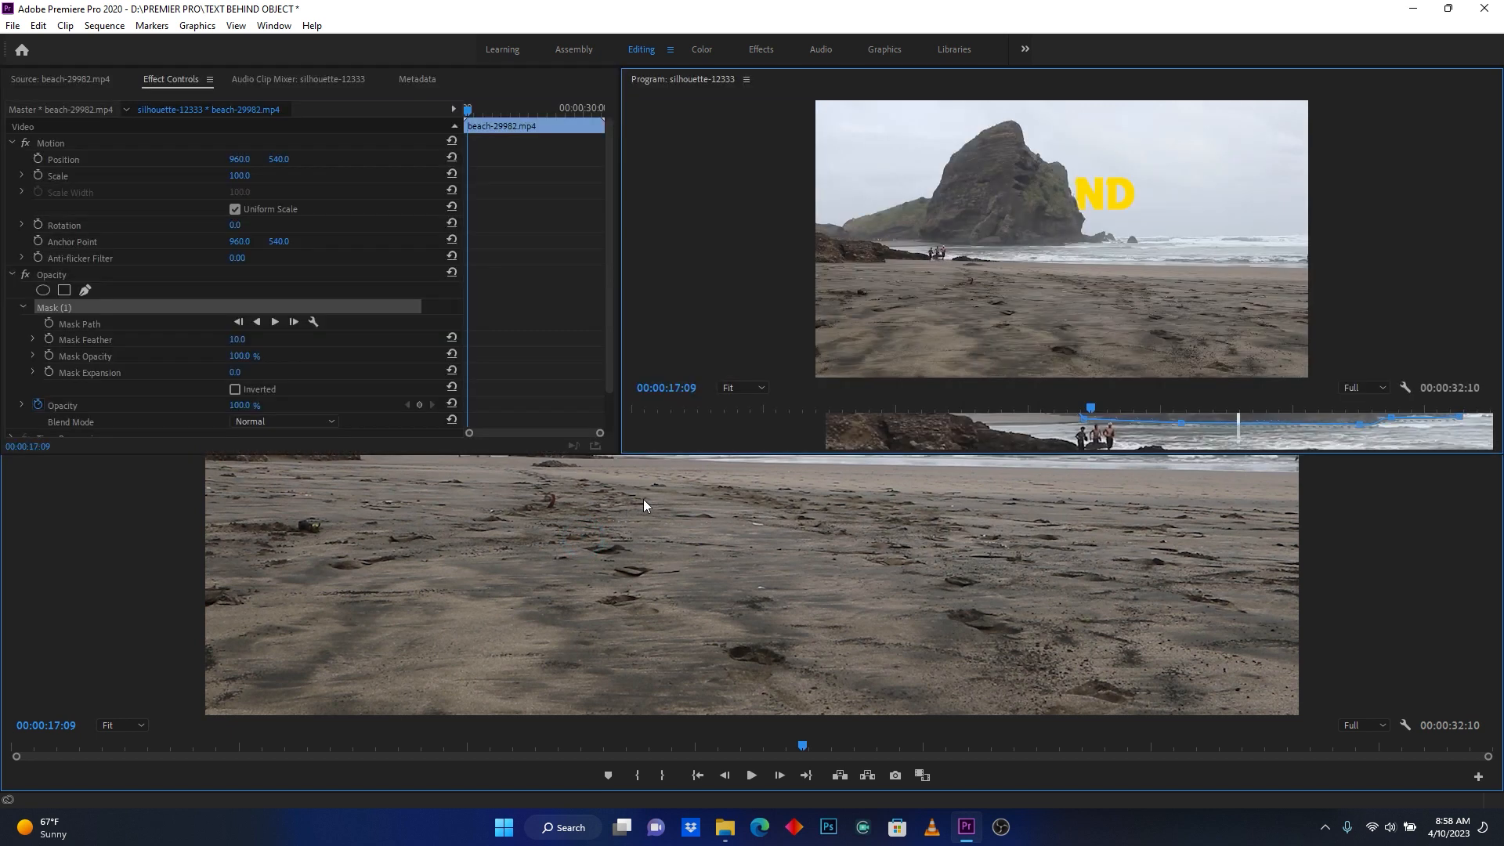
# - Play back the beach section from 00:00:17:01 to check the ICELAND text moving out from behind the rock
pyautogui.click(925, 559)
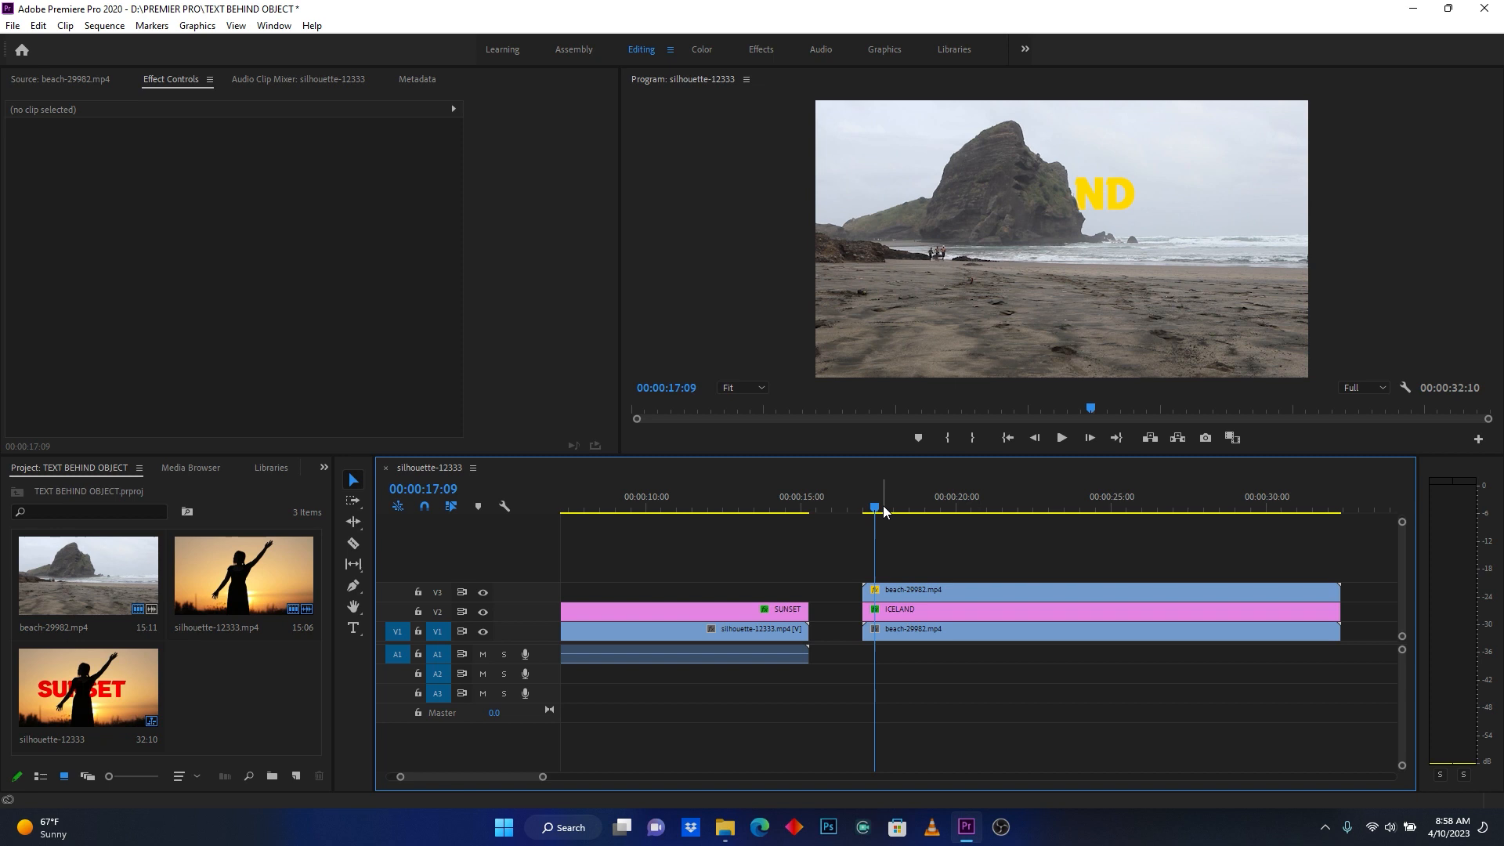
pyautogui.moveTo(879, 511); pyautogui.dragTo(868, 519)
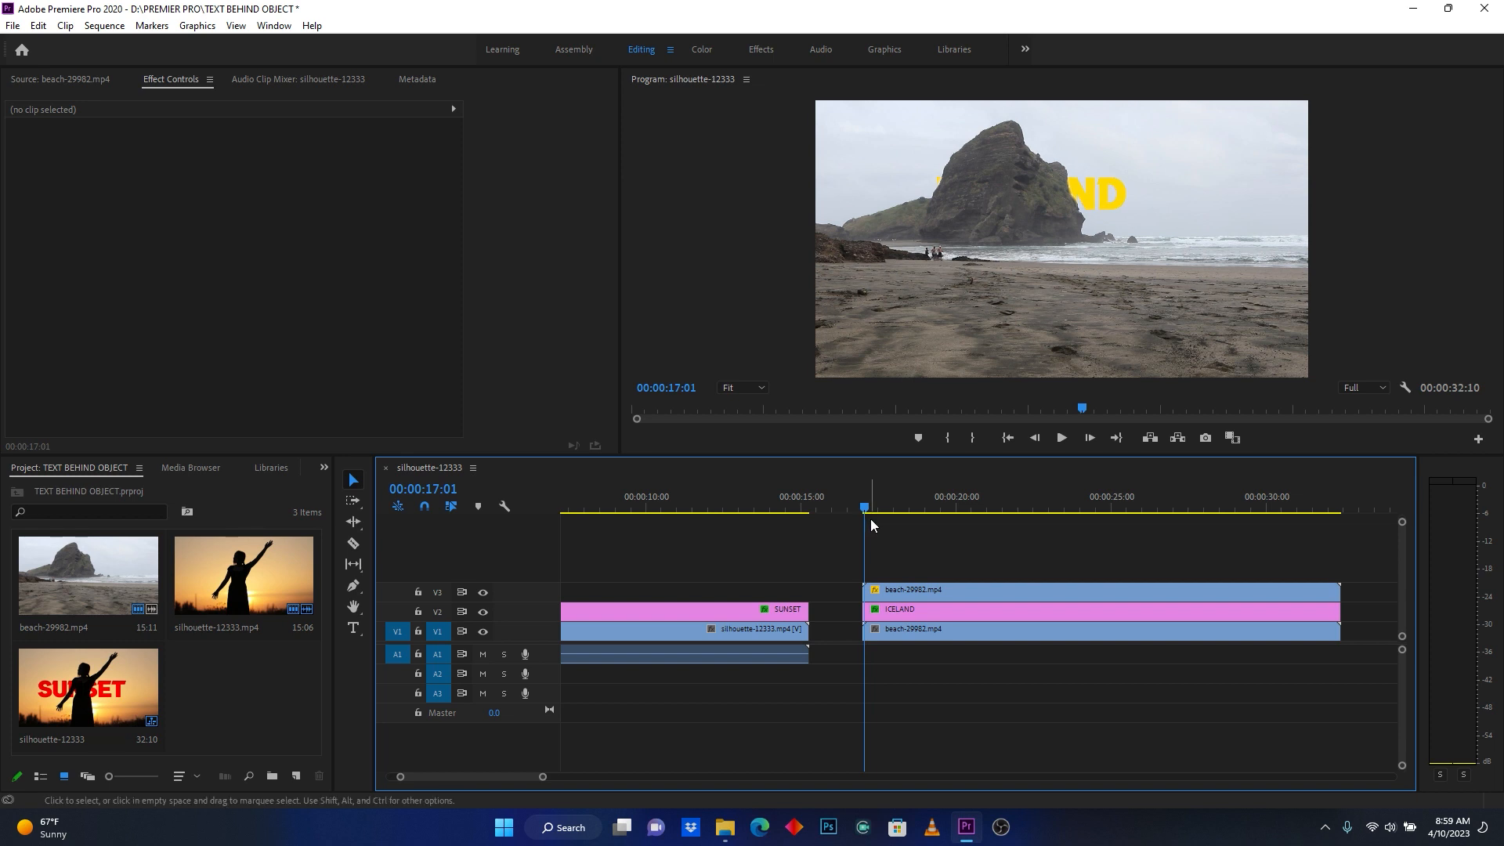
pyautogui.press('space')
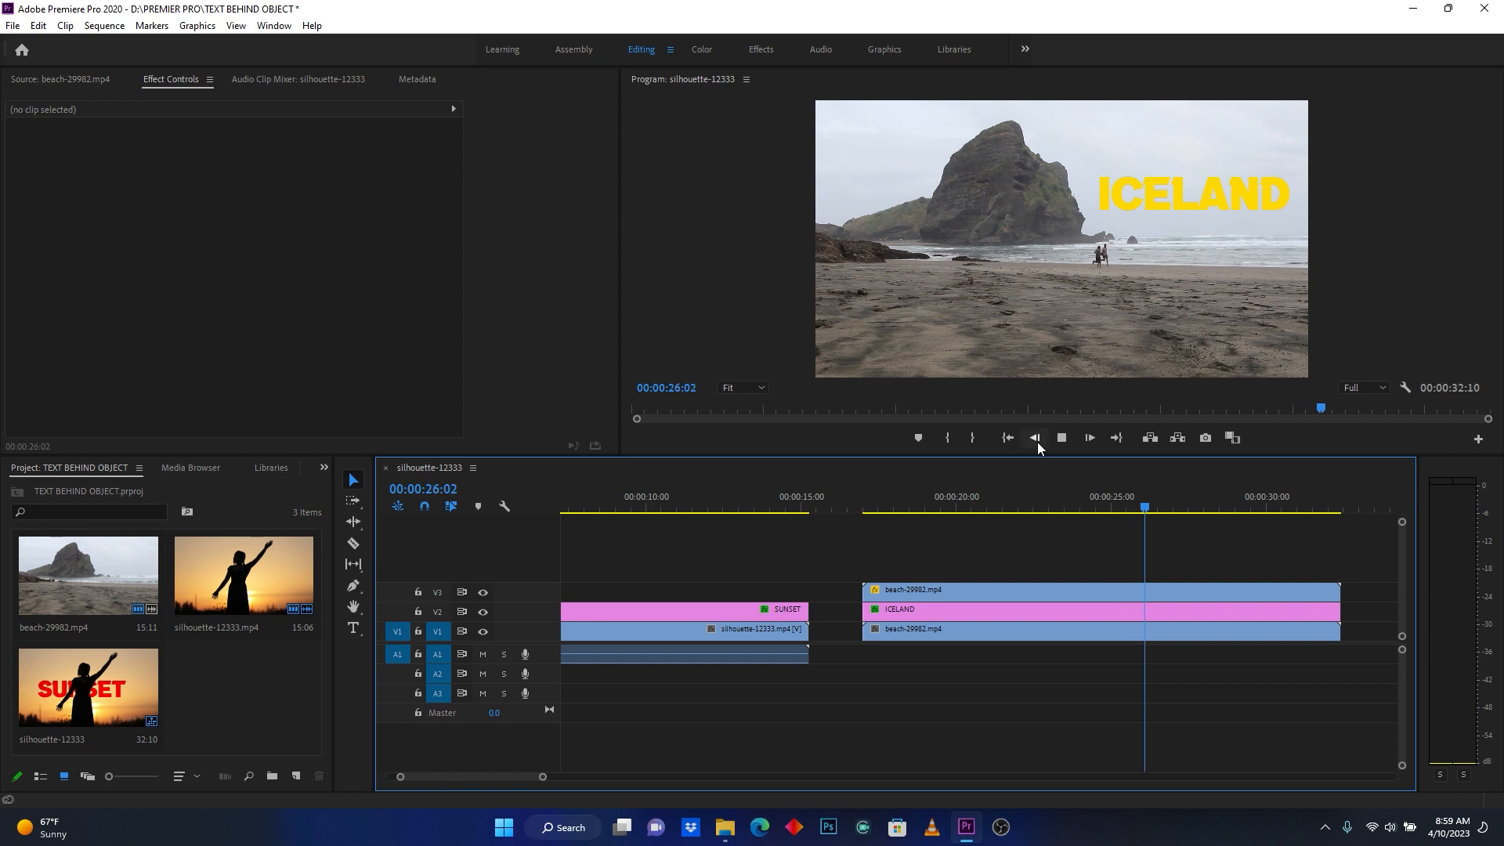
# - Add a Position keyframe to the ICELAND graphic at 00:00:24:22 that holds its current position
pyautogui.click(1022, 505)
pyautogui.press('space')
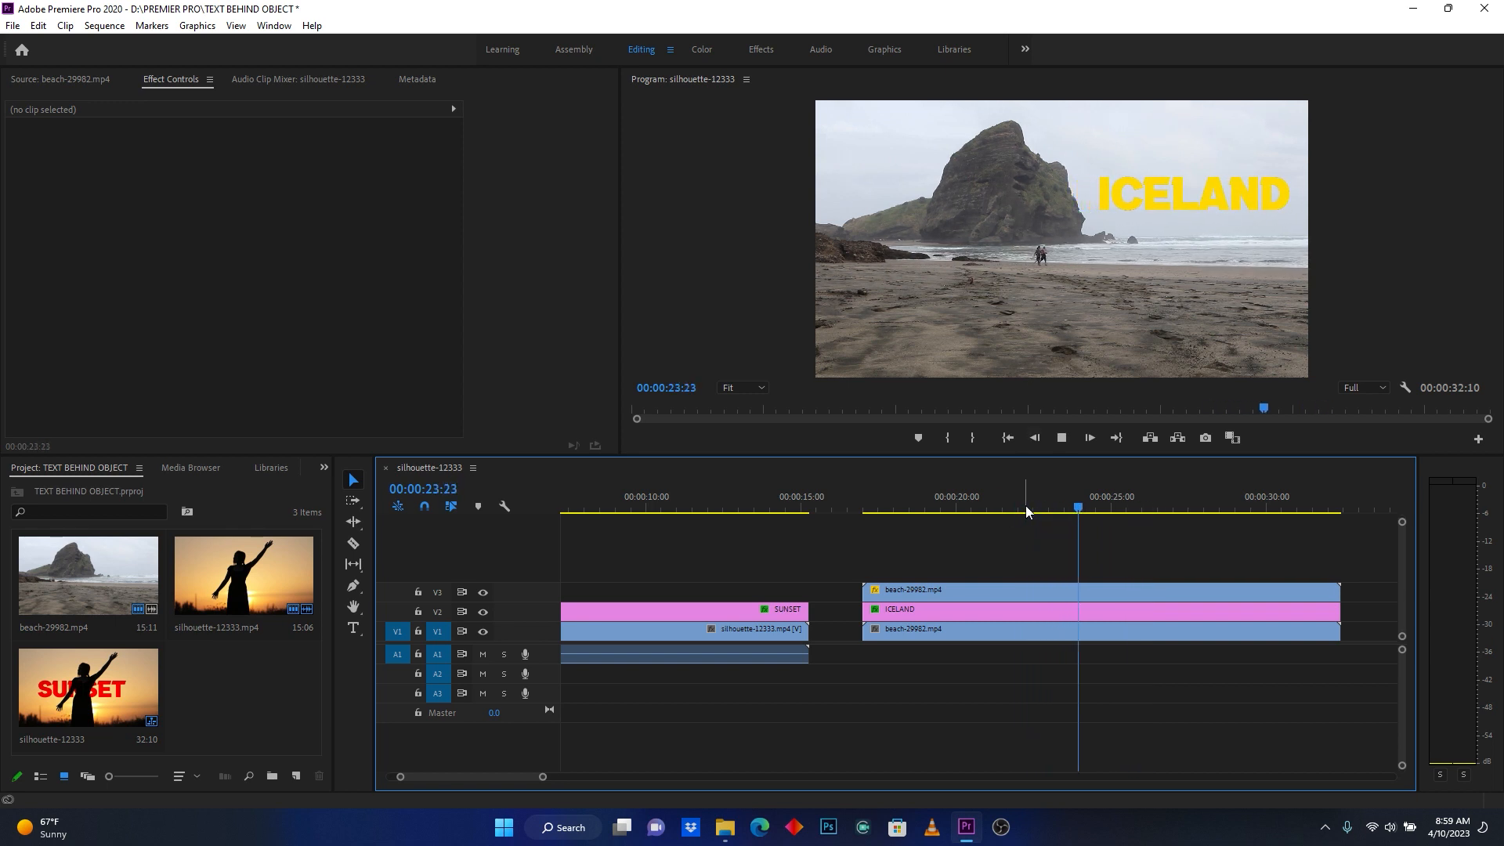
pyautogui.press('space')
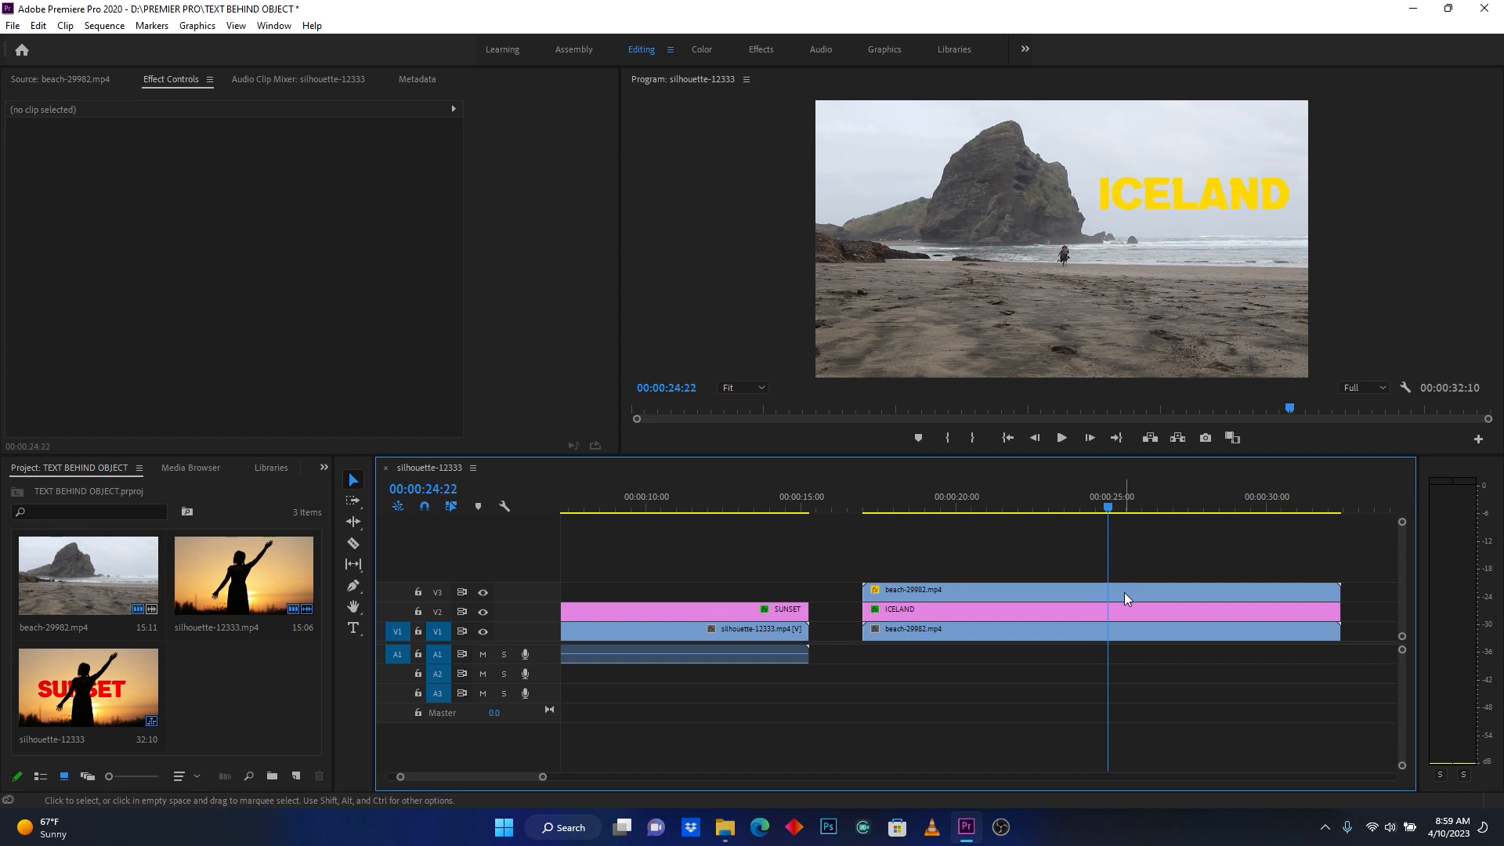
pyautogui.click(1125, 599)
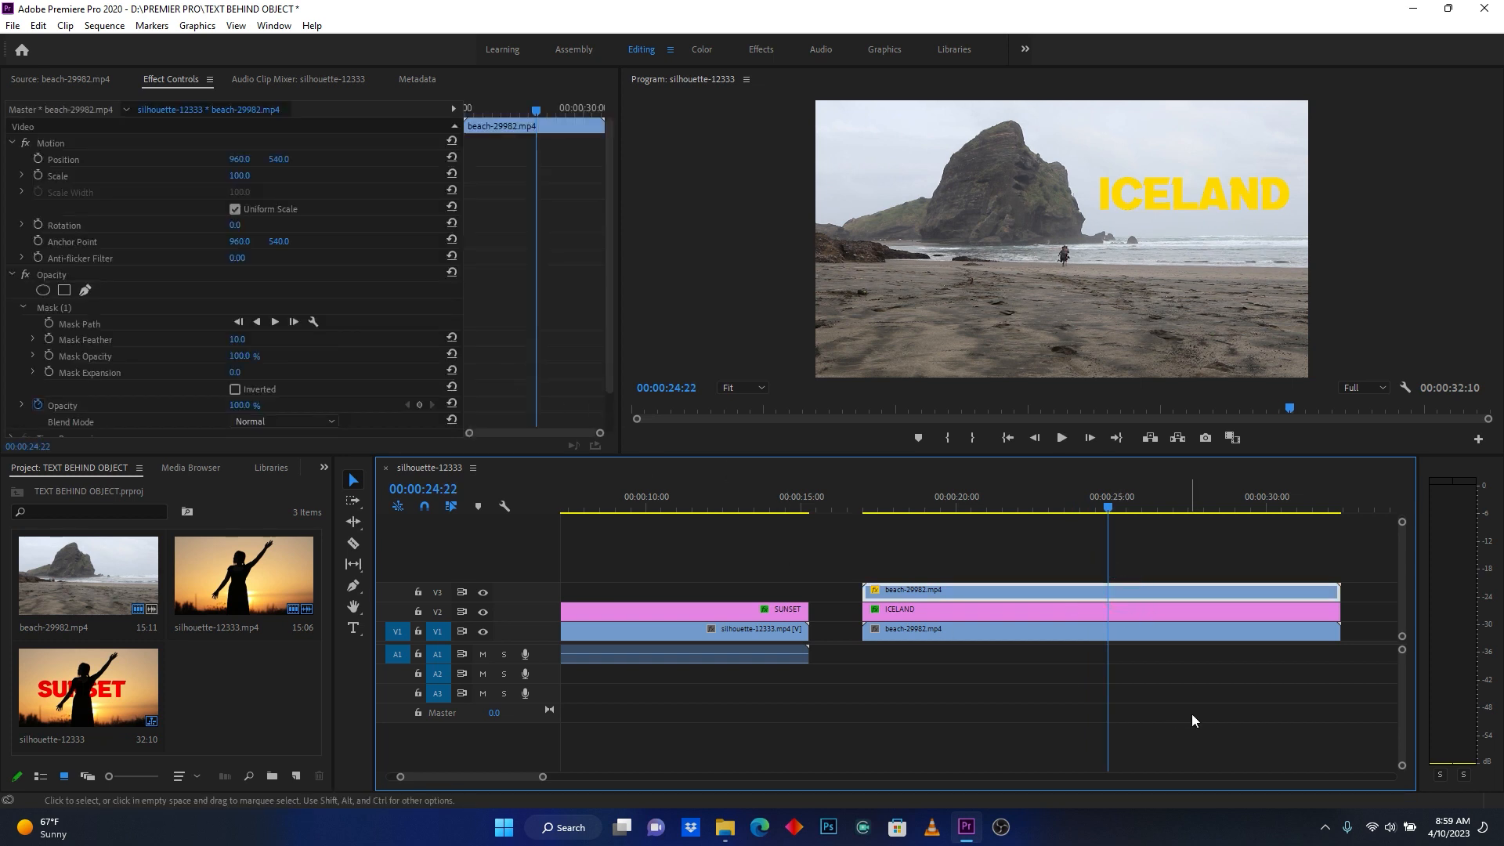
pyautogui.click(1149, 616)
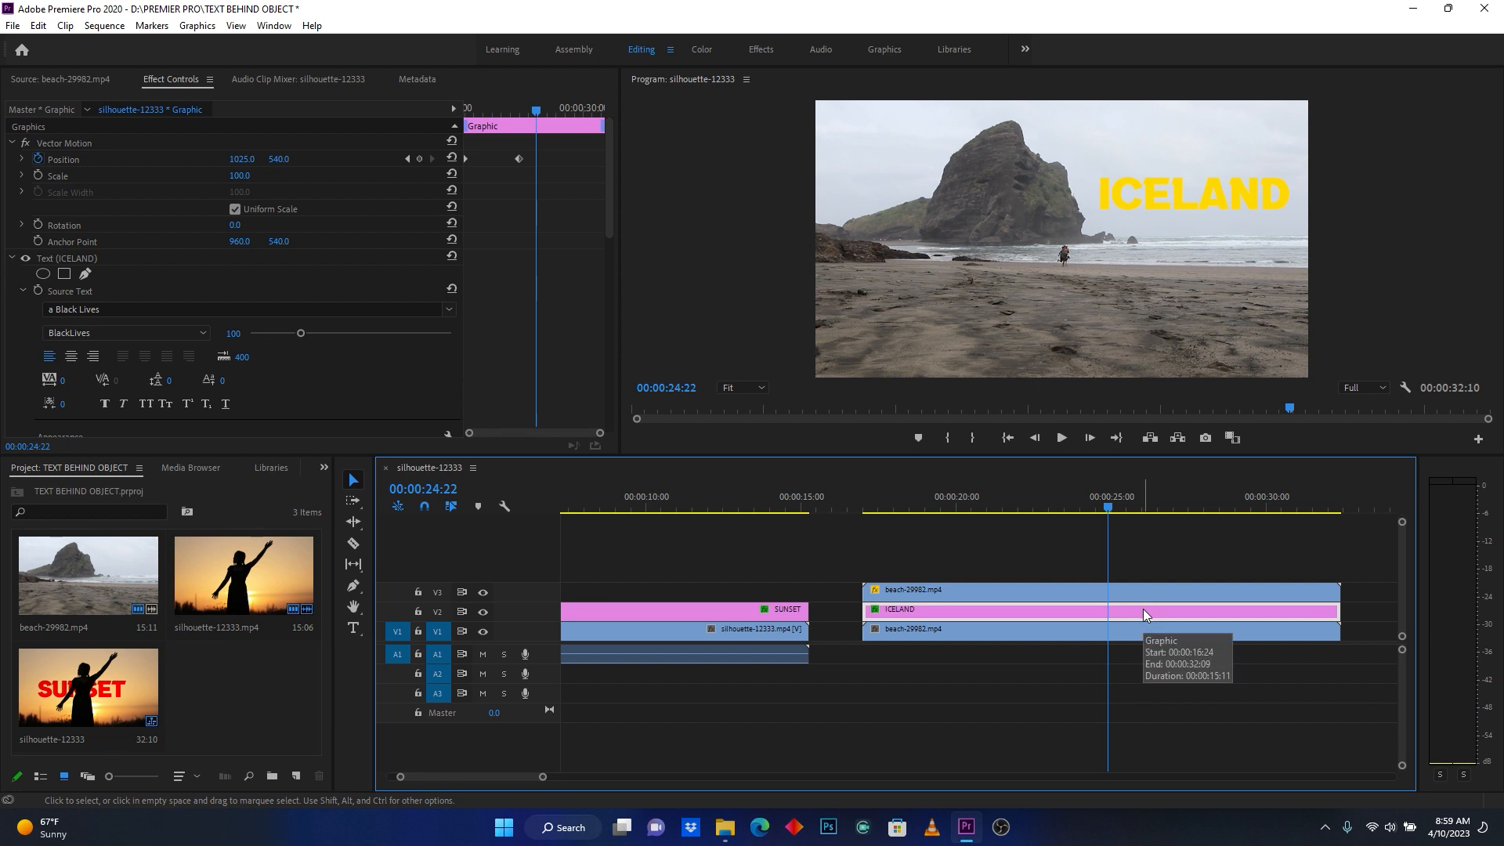
pyautogui.click(421, 159)
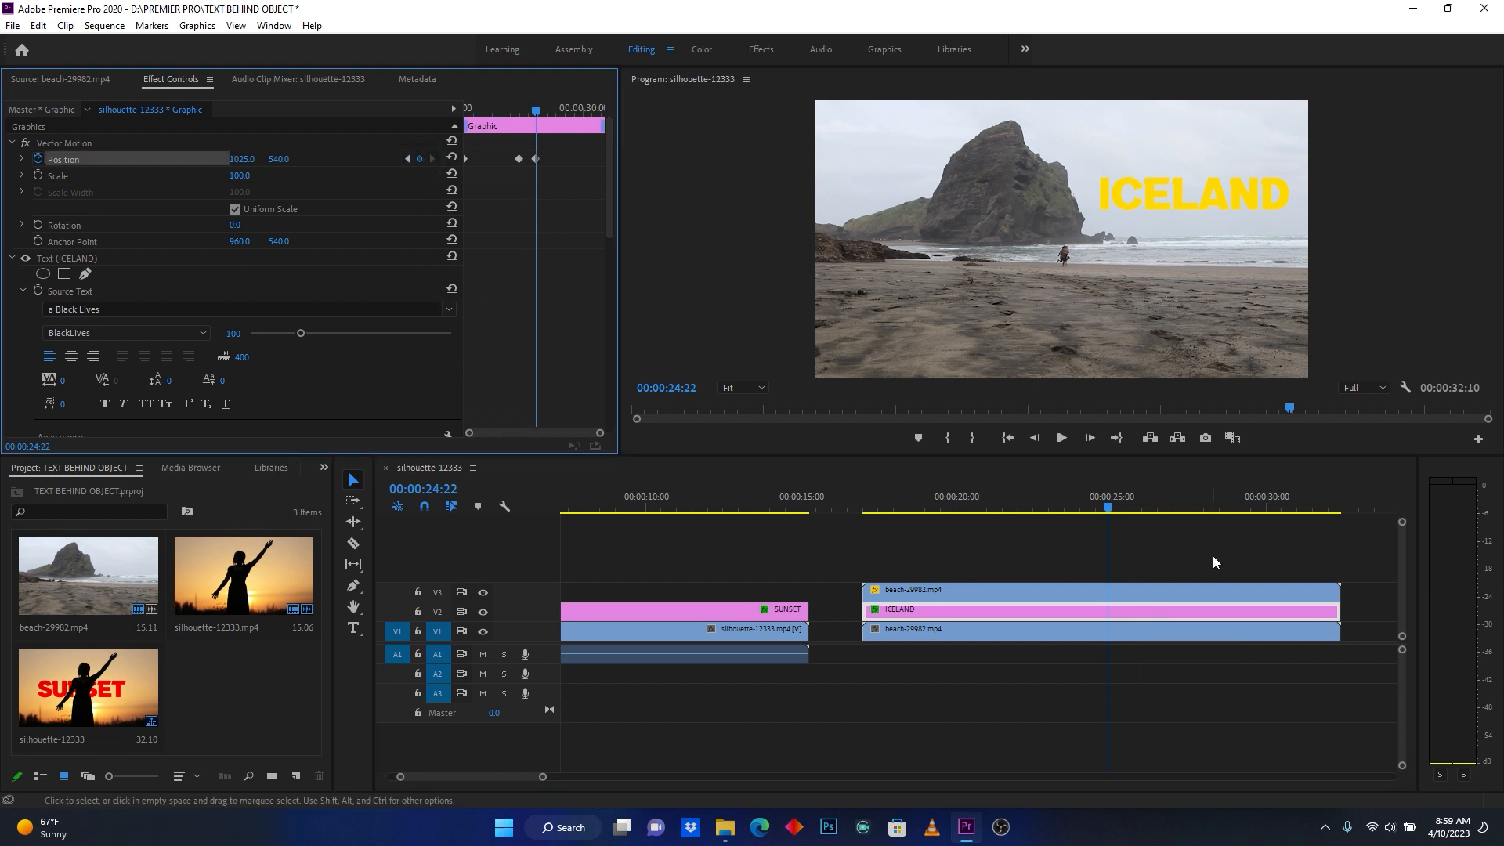
# - Set the ICELAND graphic's horizontal Position to 386 at 00:00:29:00, and play back the animation from the clip's start
pyautogui.click(1238, 506)
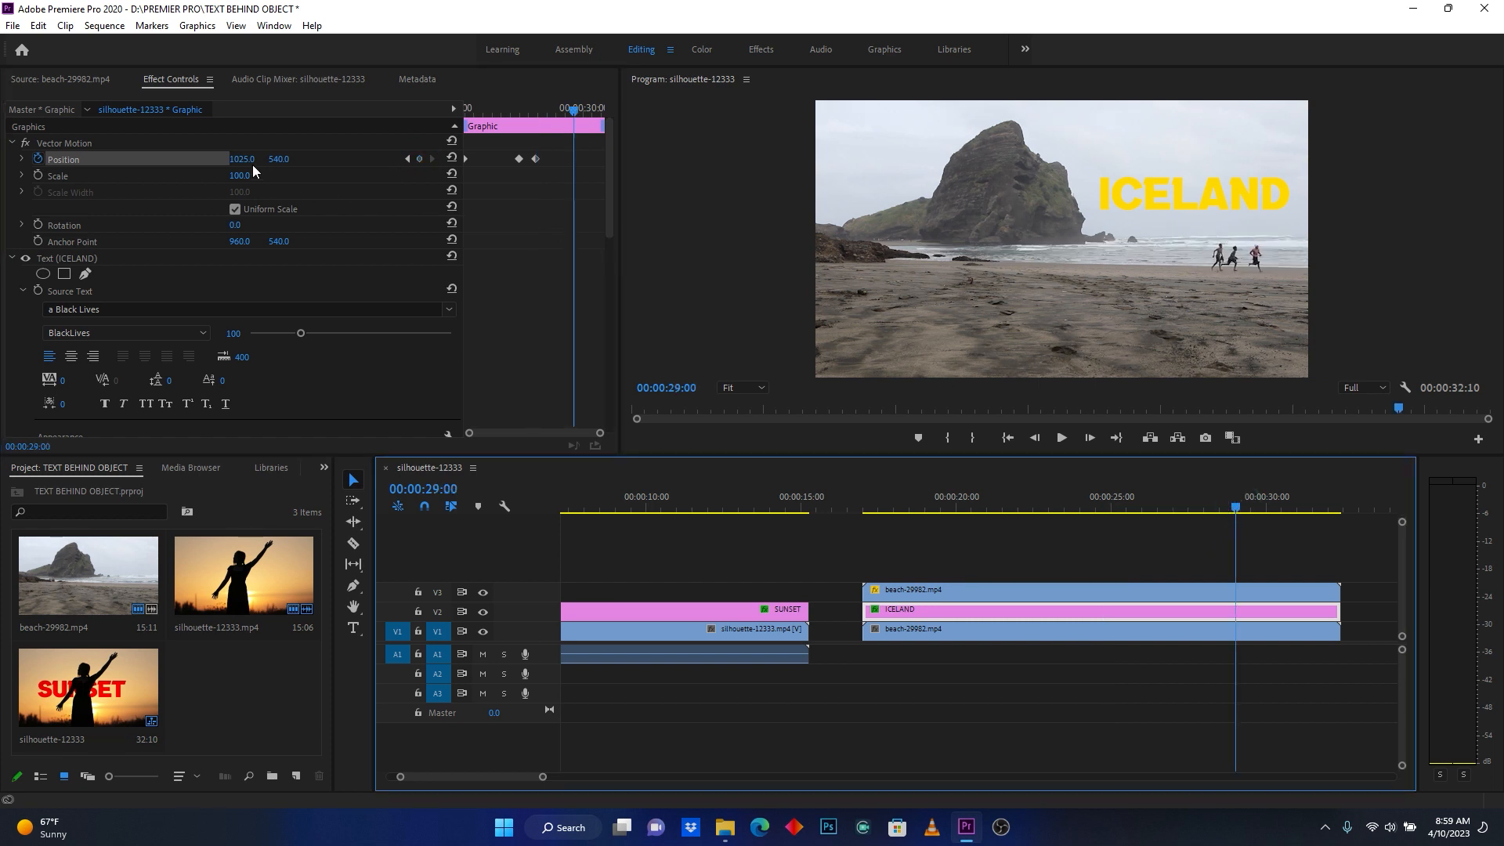
pyautogui.moveTo(243, 160); pyautogui.dragTo(90, 160)
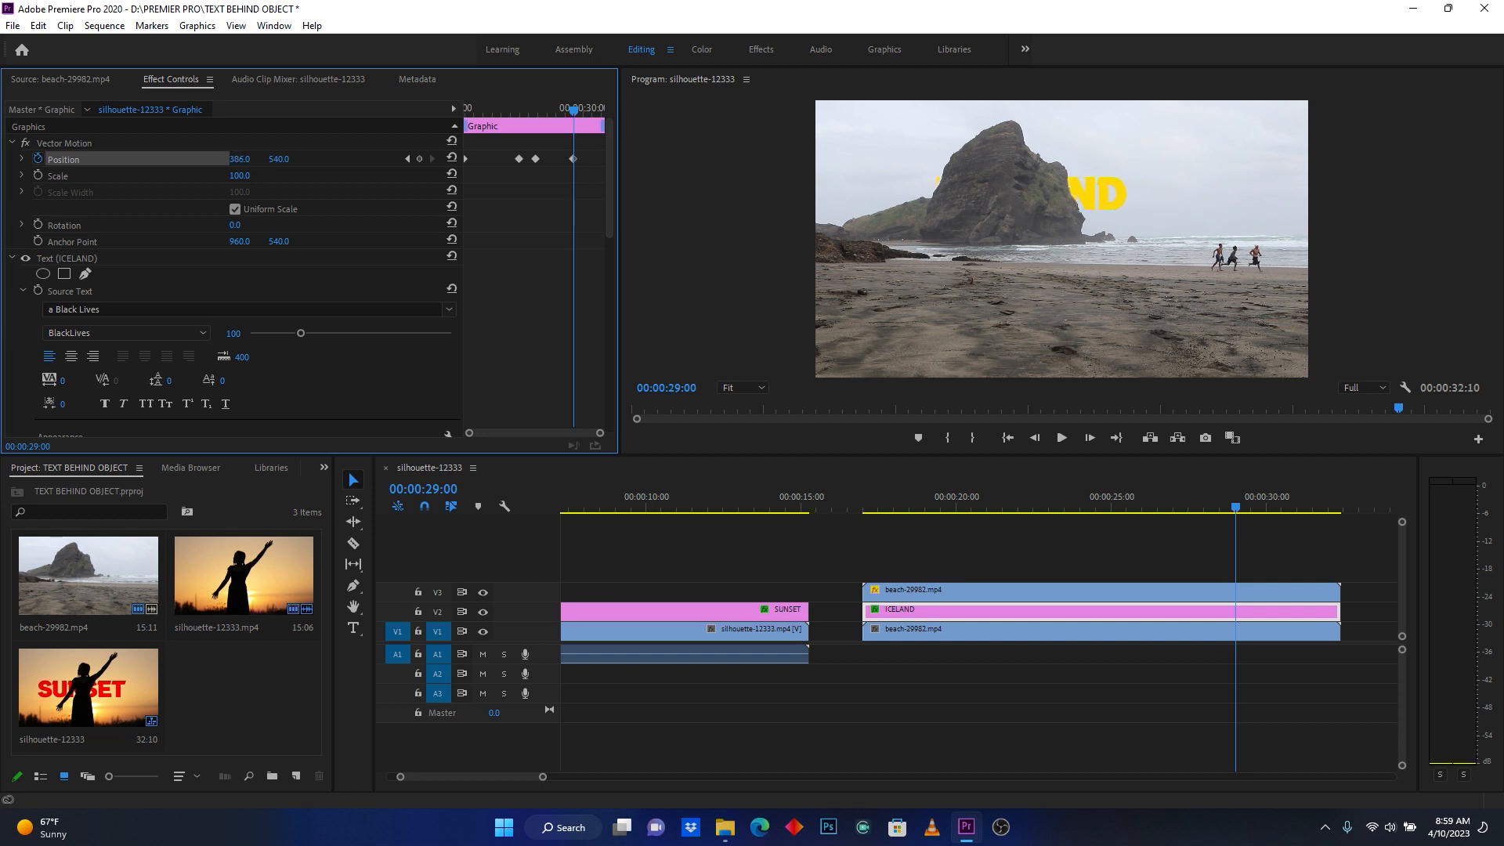
pyautogui.click(862, 506)
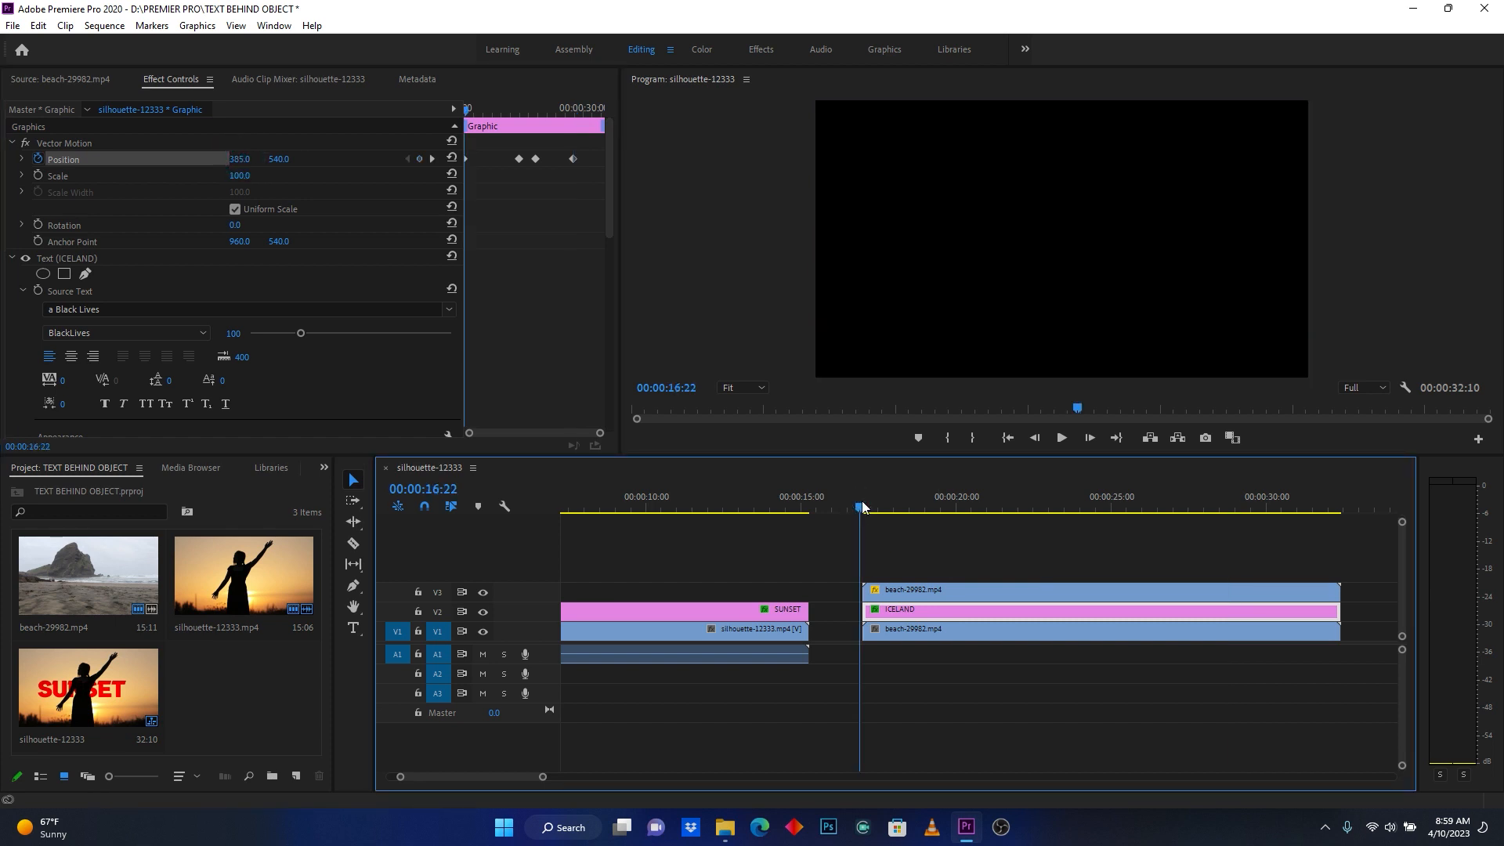
pyautogui.press('space')
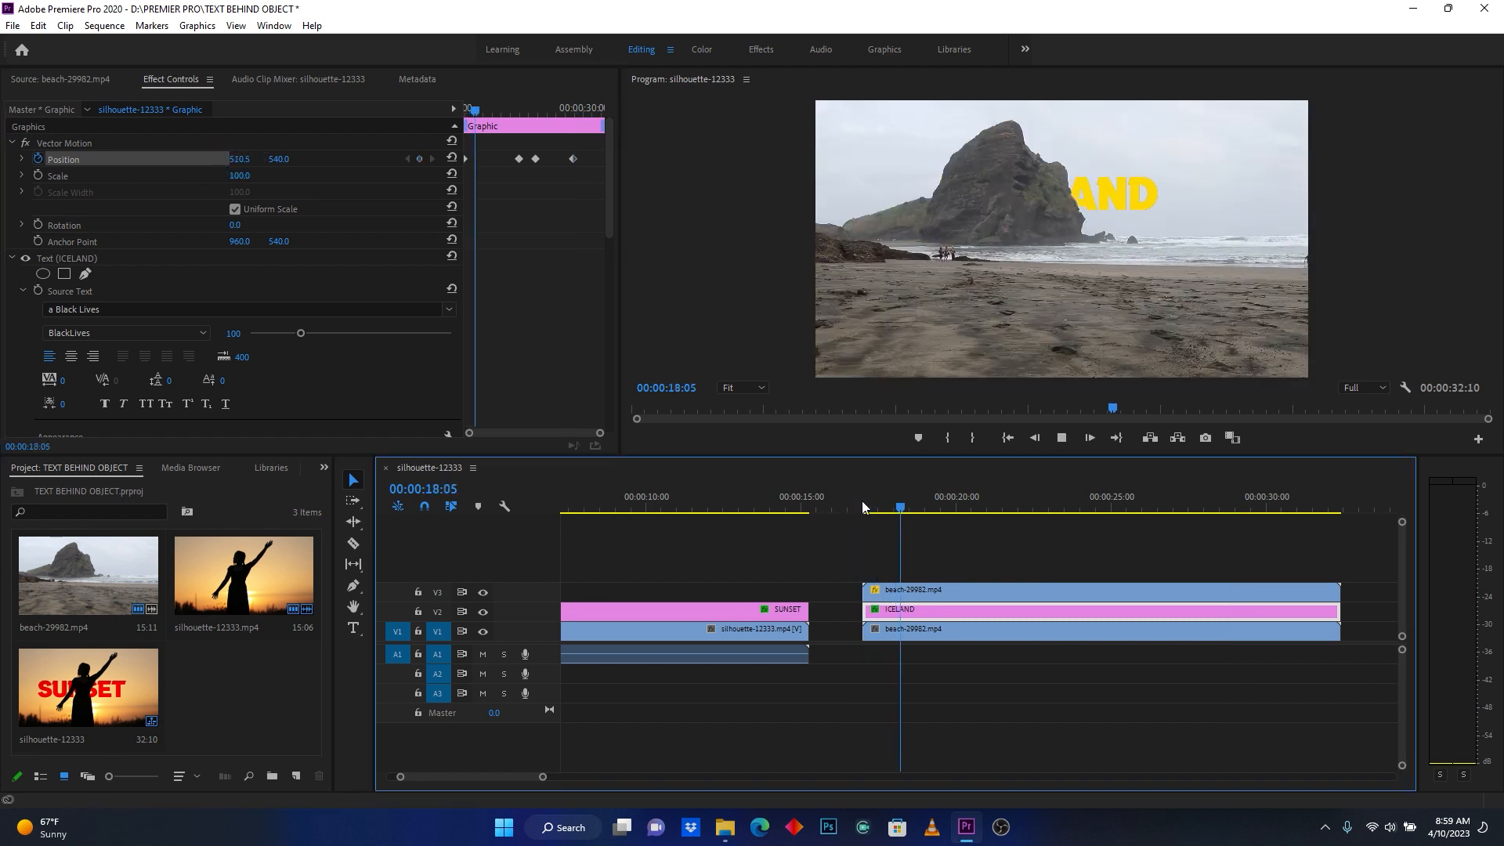